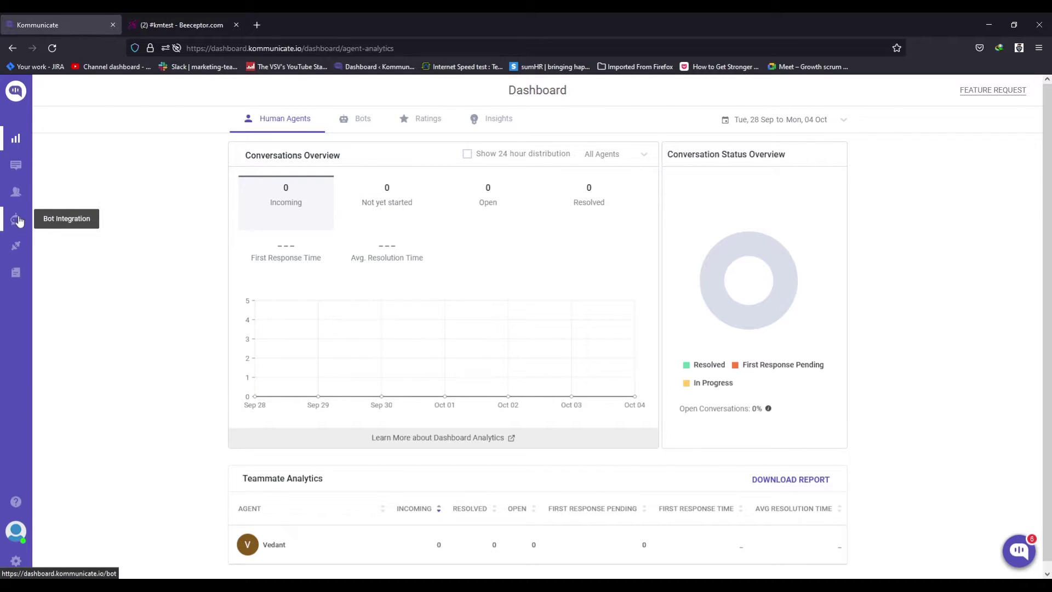
Open the Kompose bot builder from Bot Integration and select the bot Alex.
left_click(17, 219)
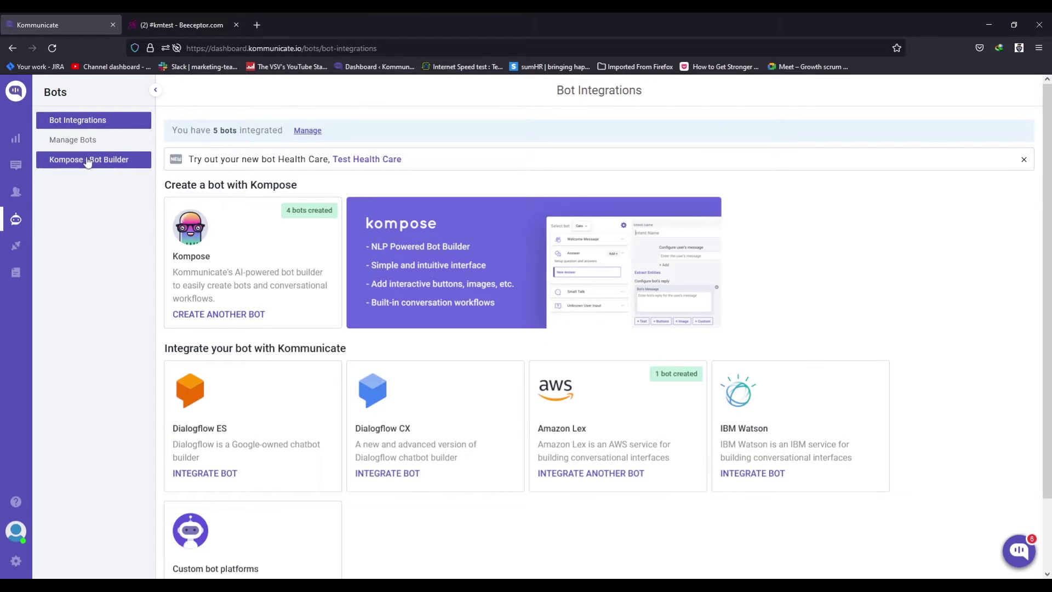
left_click(93, 170)
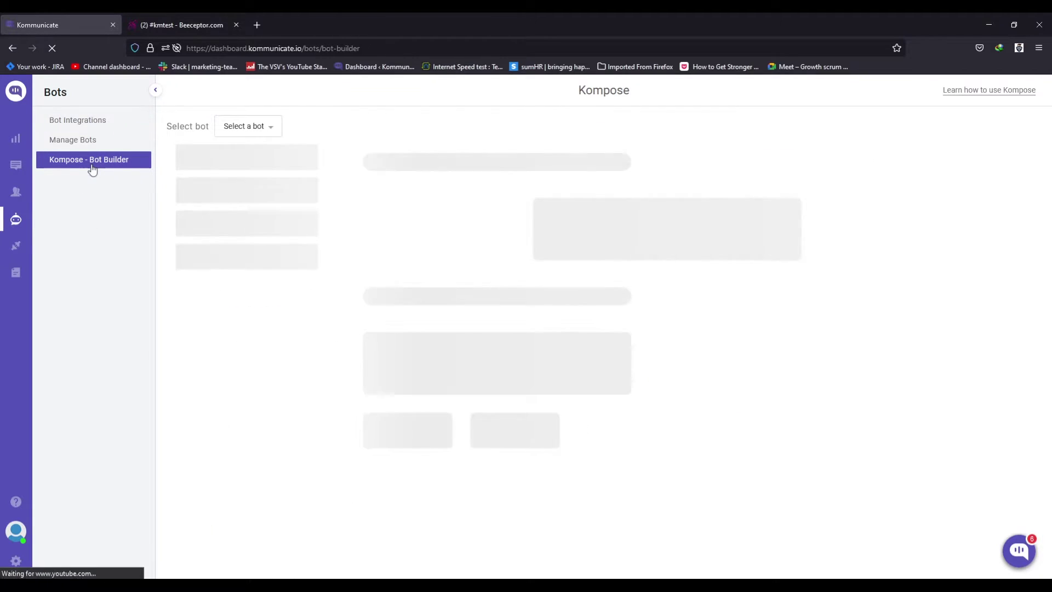
left_click(236, 131)
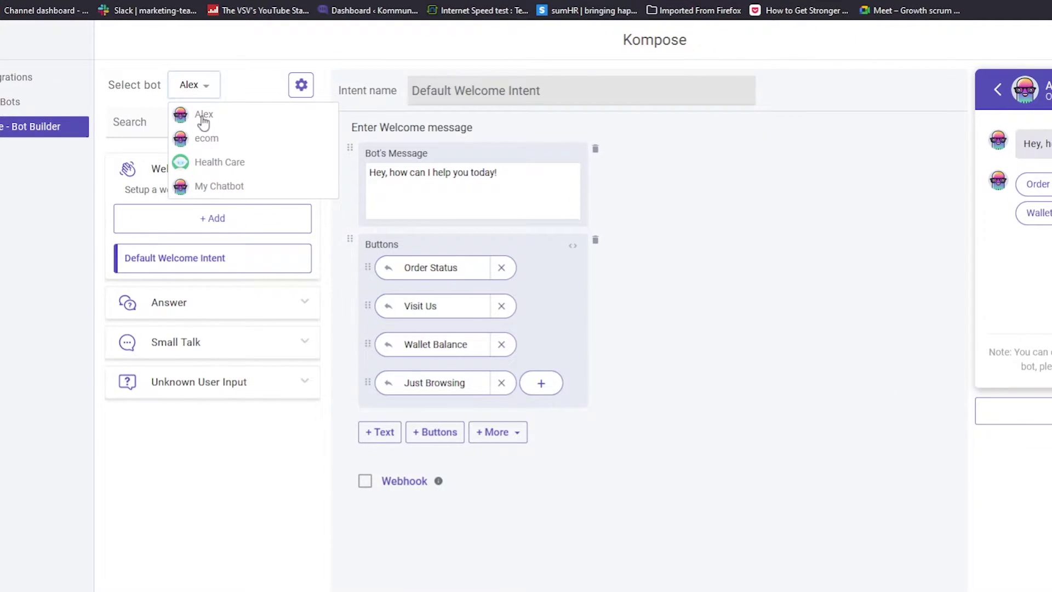
left_click(207, 117)
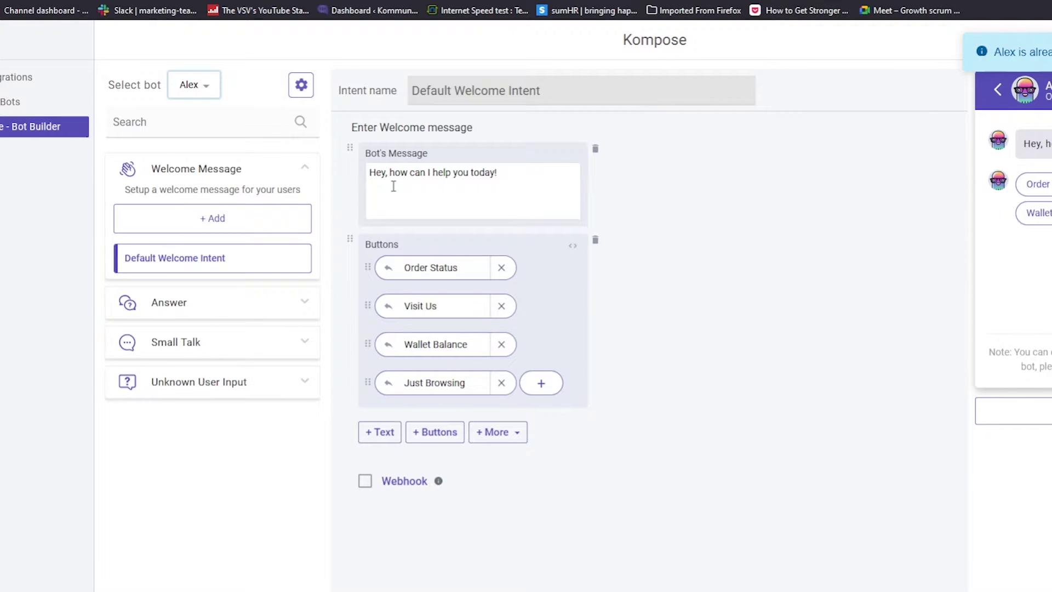
Add a new welcome message intent named 'Product Welcome'.
left_click(208, 222)
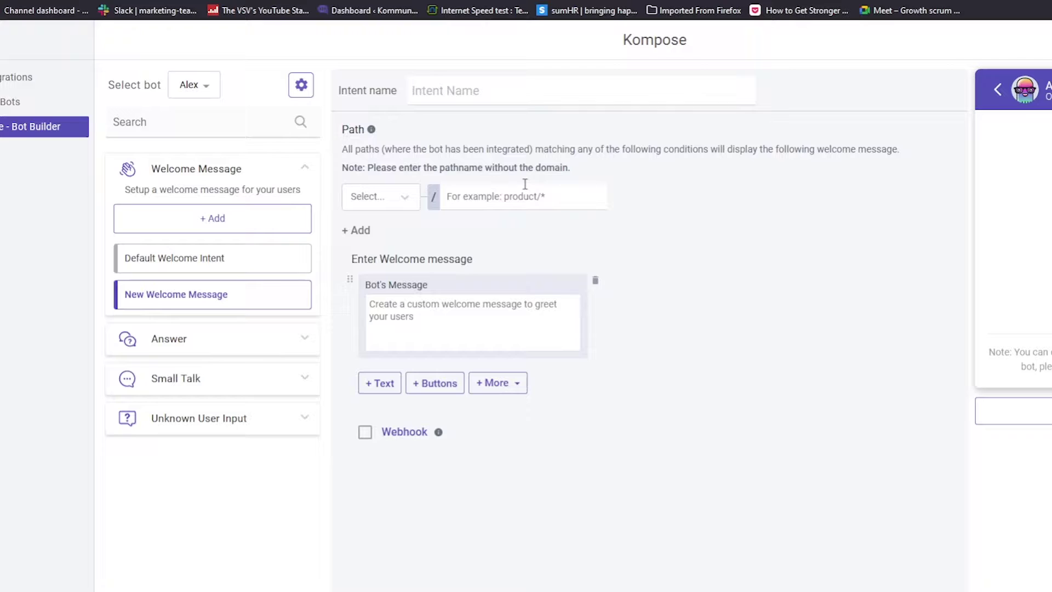
type("Product Welcome")
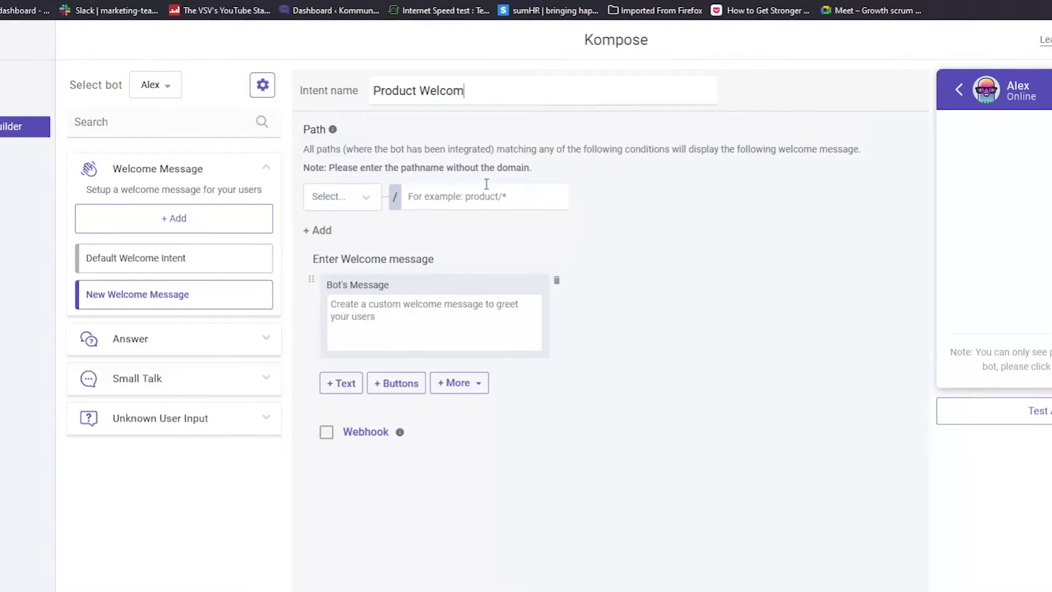
left_click(482, 172)
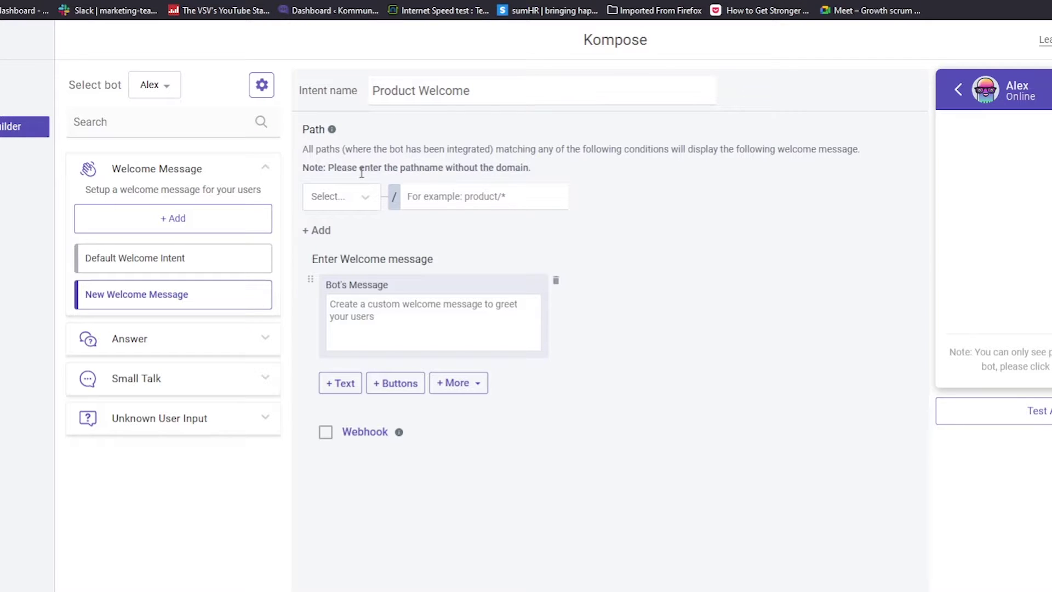
left_click_drag(361, 172, 528, 172)
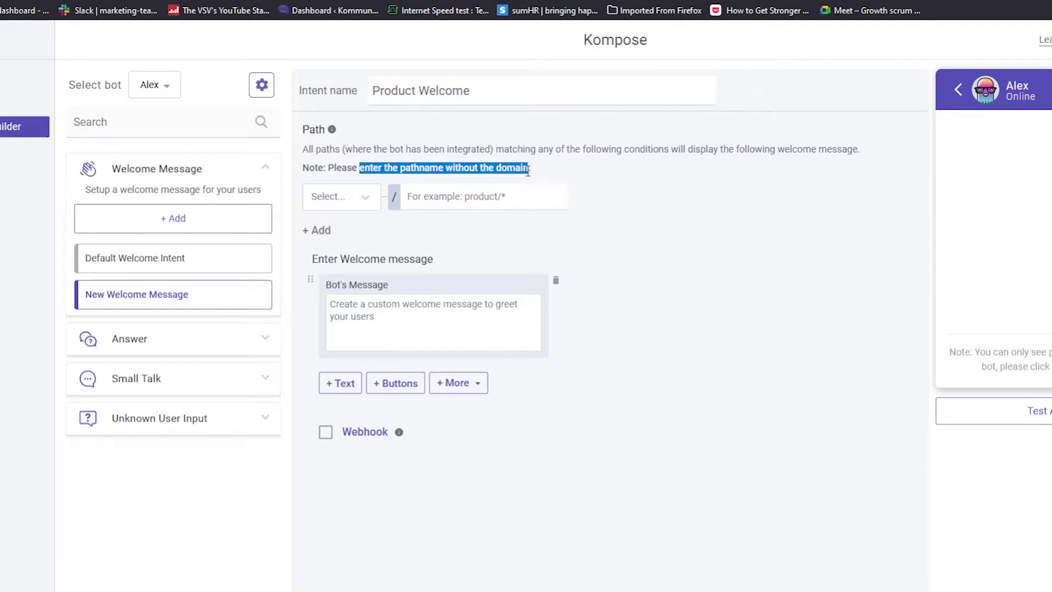
Fill in the intent's path conditions, save Product Welcome, then open the Default Welcome Intent.
left_click(511, 195)
type("product/")
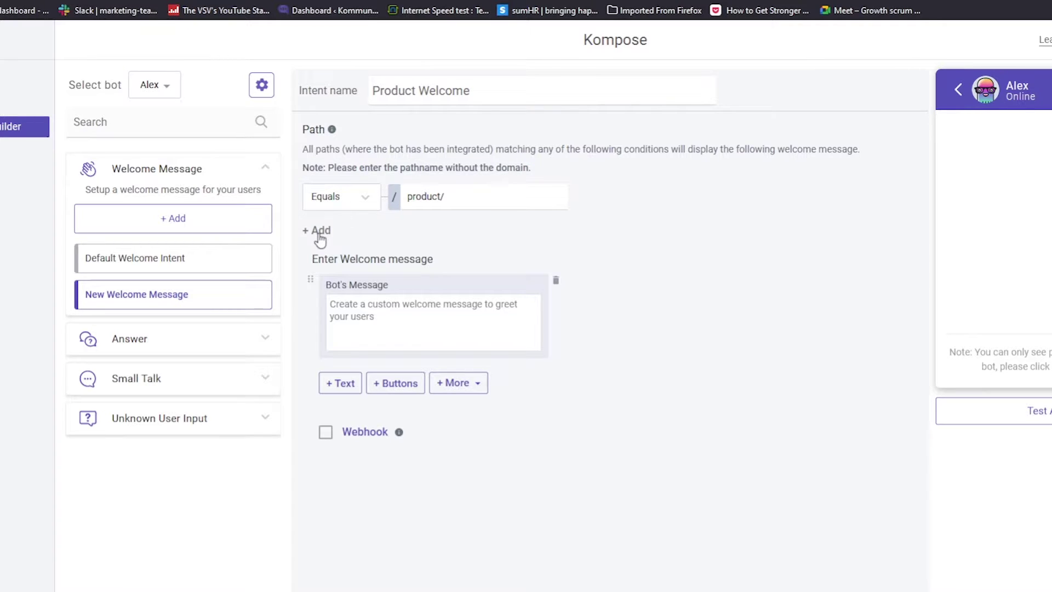
left_click(321, 233)
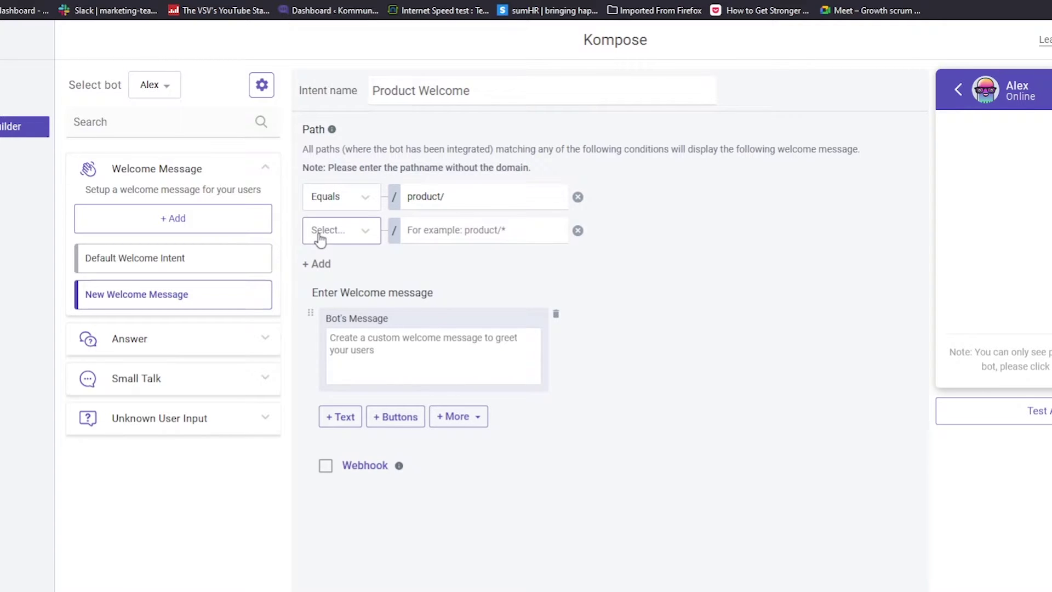
left_click(322, 266)
left_click(482, 230)
type("page url 1")
left_click(461, 266)
type("page u")
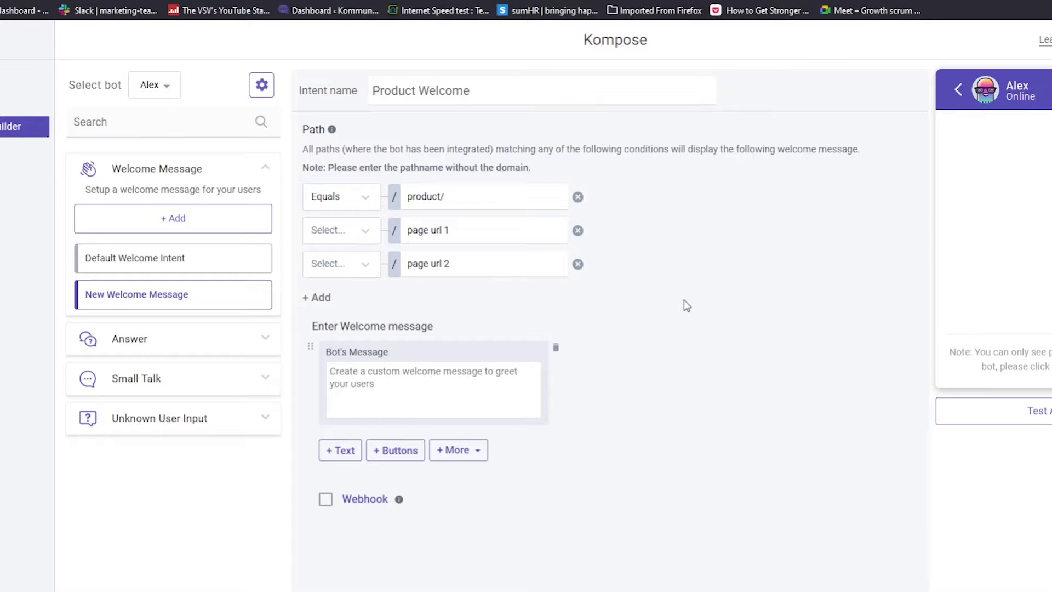
type("o")
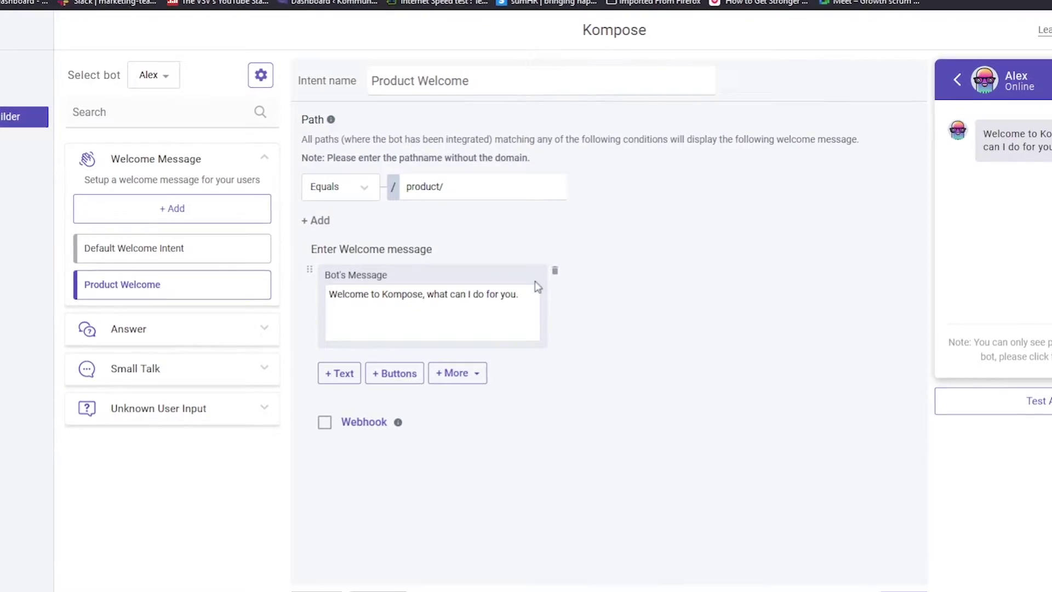
left_click(892, 564)
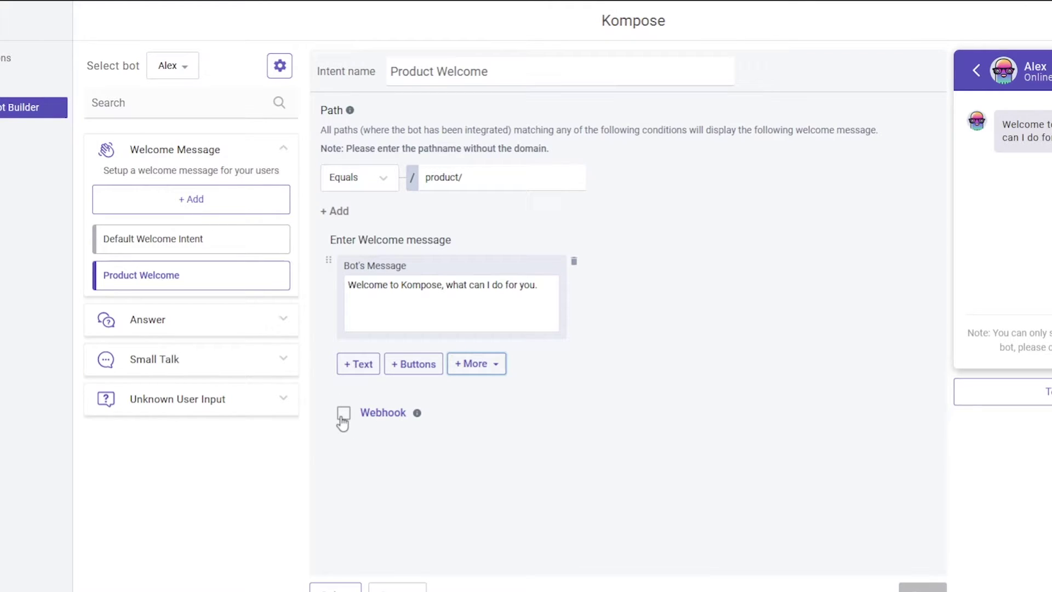
left_click(240, 249)
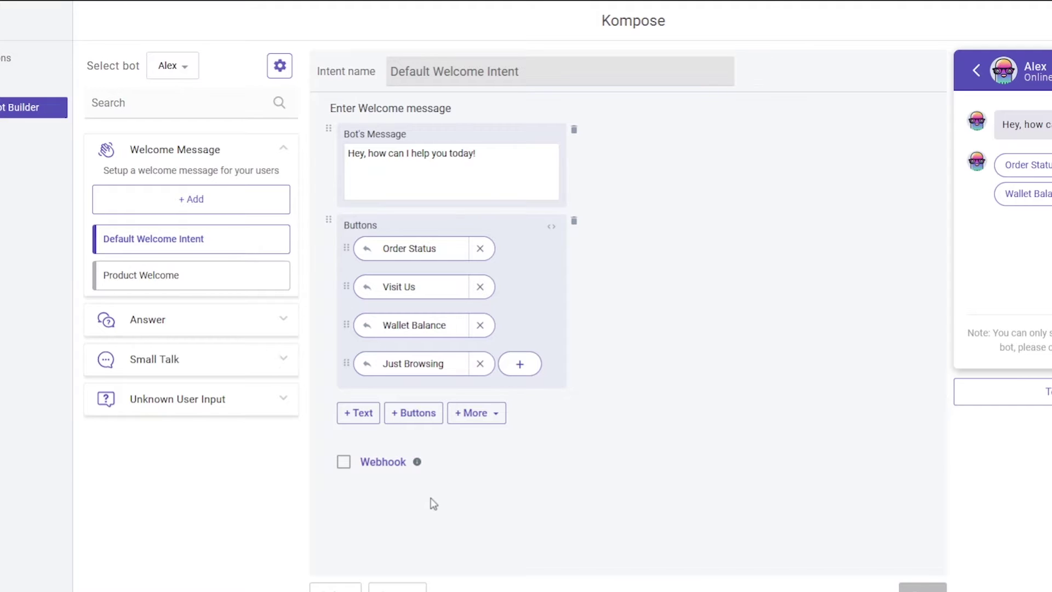
In Alex's settings, start a new webhook named 'Order Status' and try to create it.
left_click(280, 66)
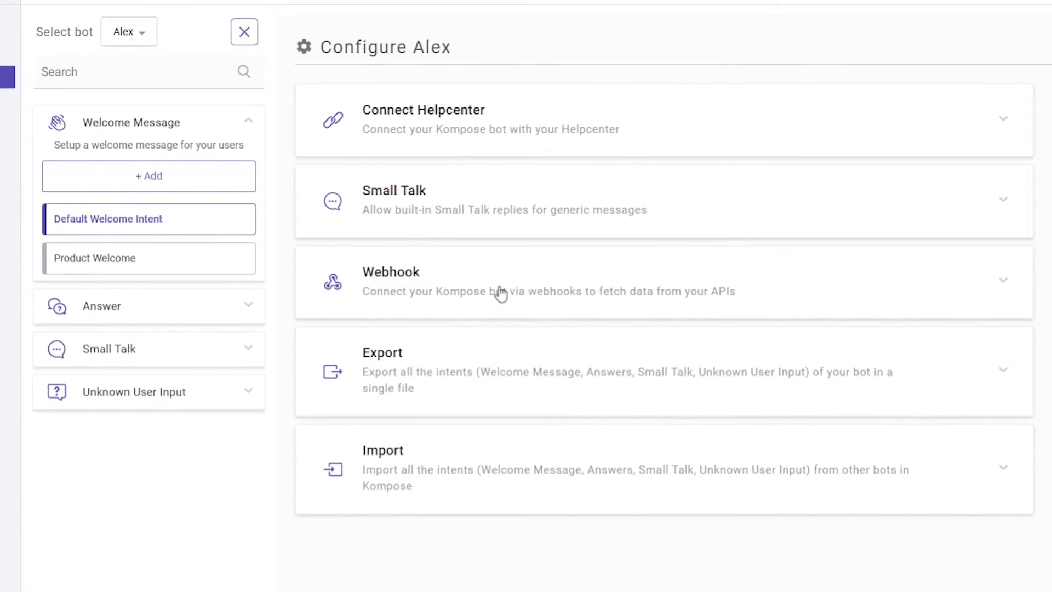
left_click(460, 260)
left_click(369, 320)
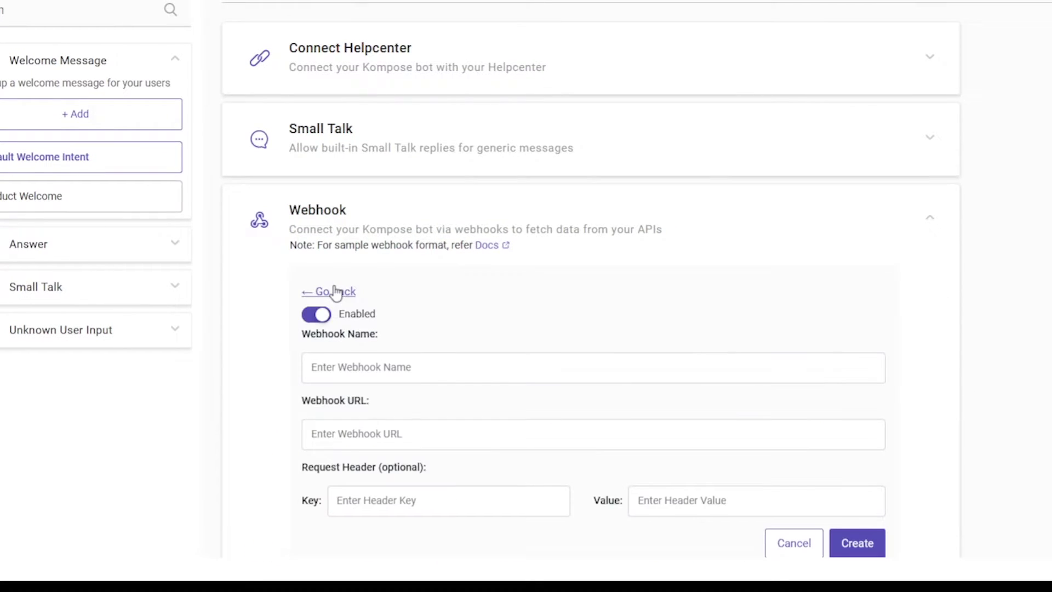
scroll(446, 305, "down", 3)
left_click(431, 215)
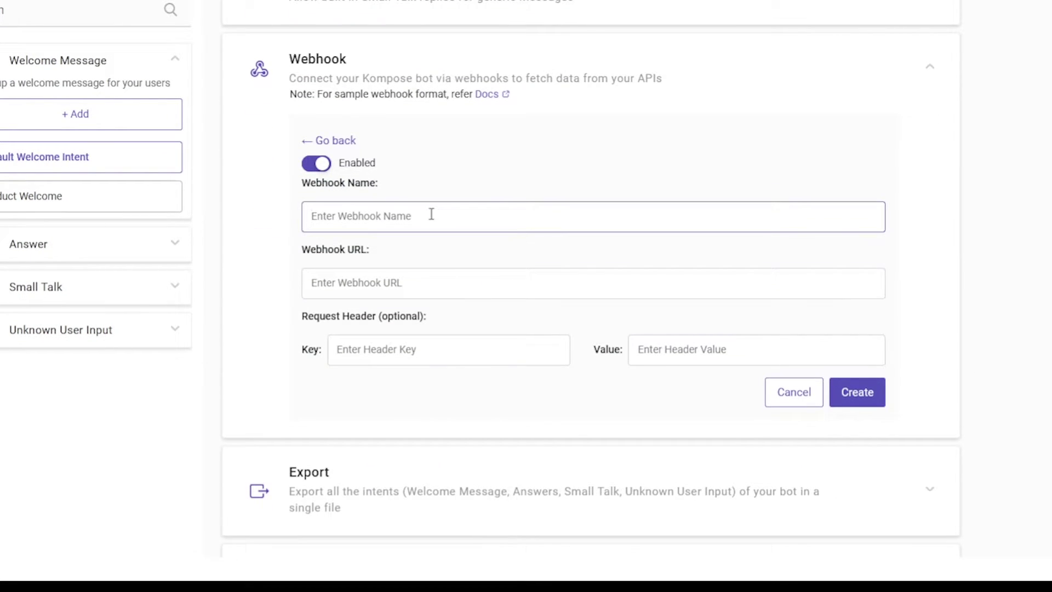
type("O")
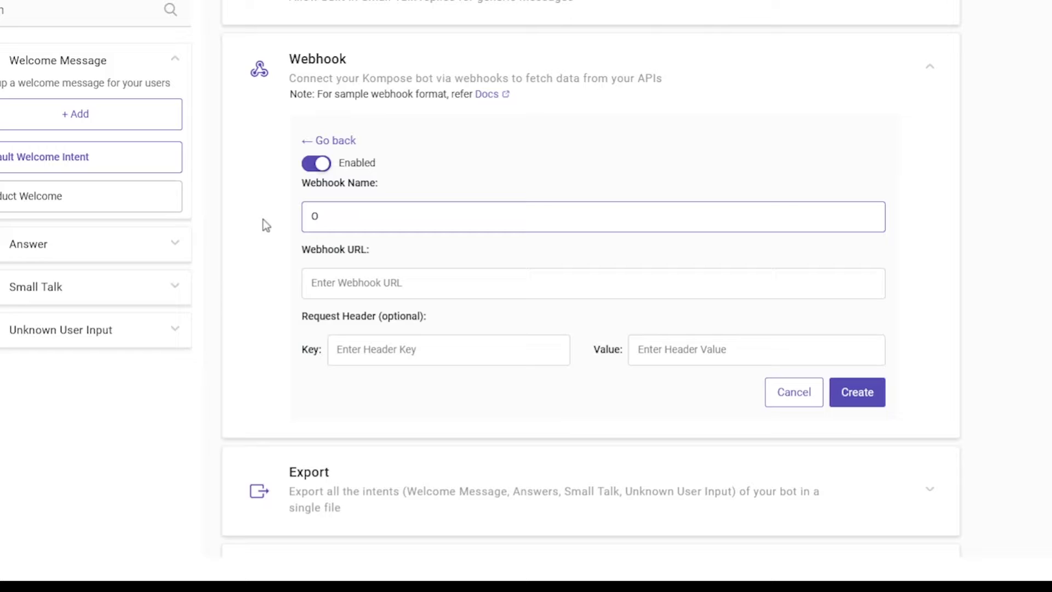
type("rder Status")
left_click(397, 282)
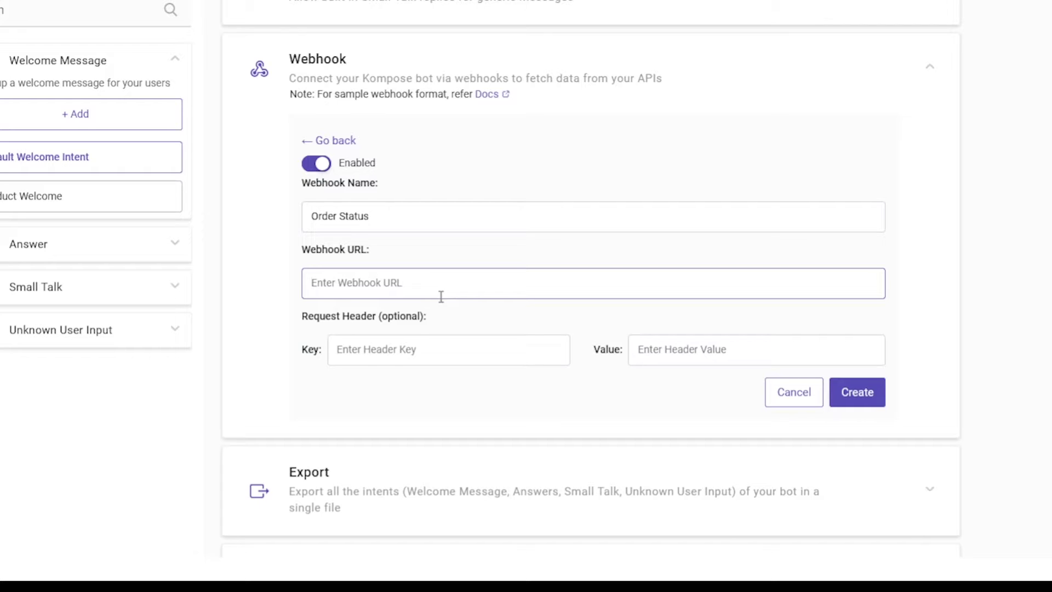
left_click(860, 404)
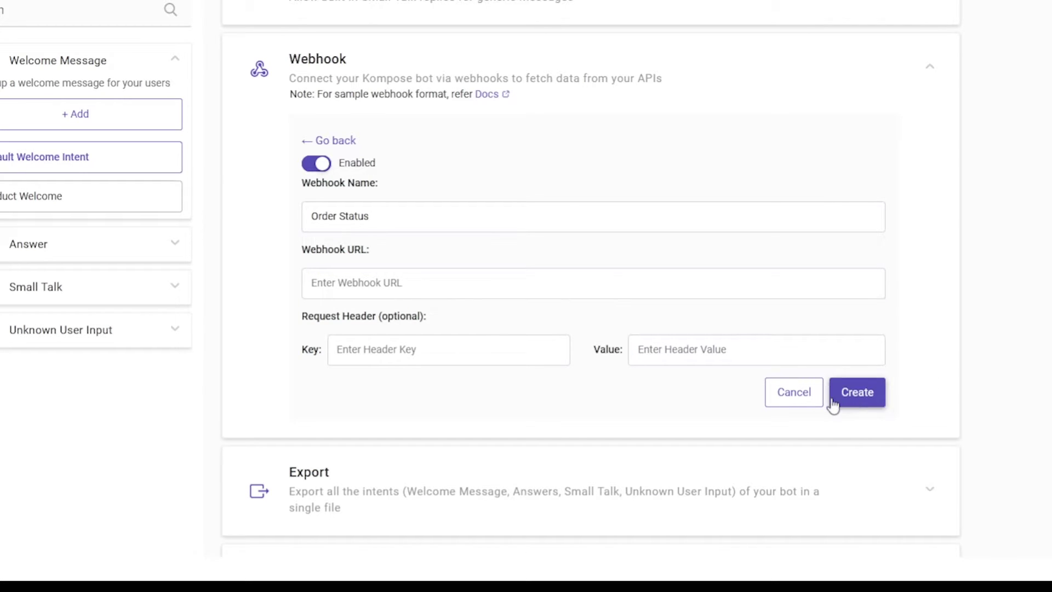
Discard the new webhook form and open the existing test webhook for editing.
left_click(792, 393)
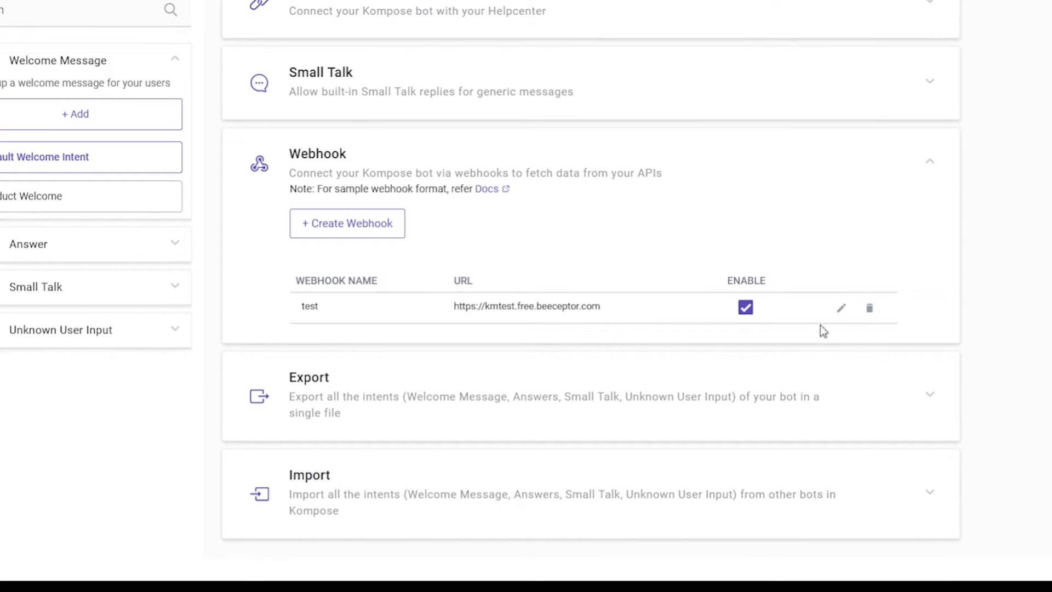
left_click(841, 309)
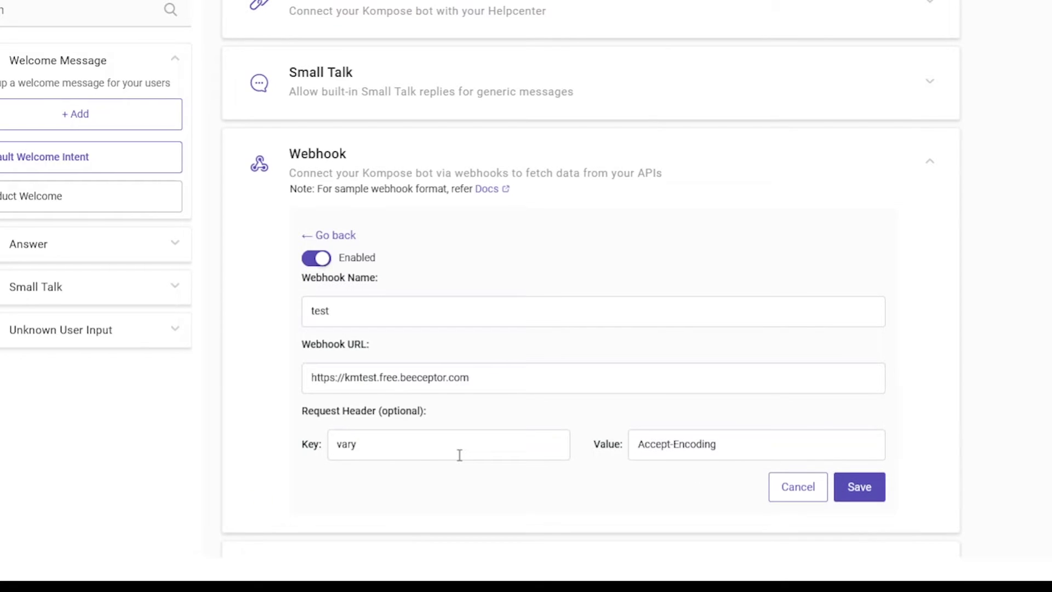
scroll(461, 458, "down", 2)
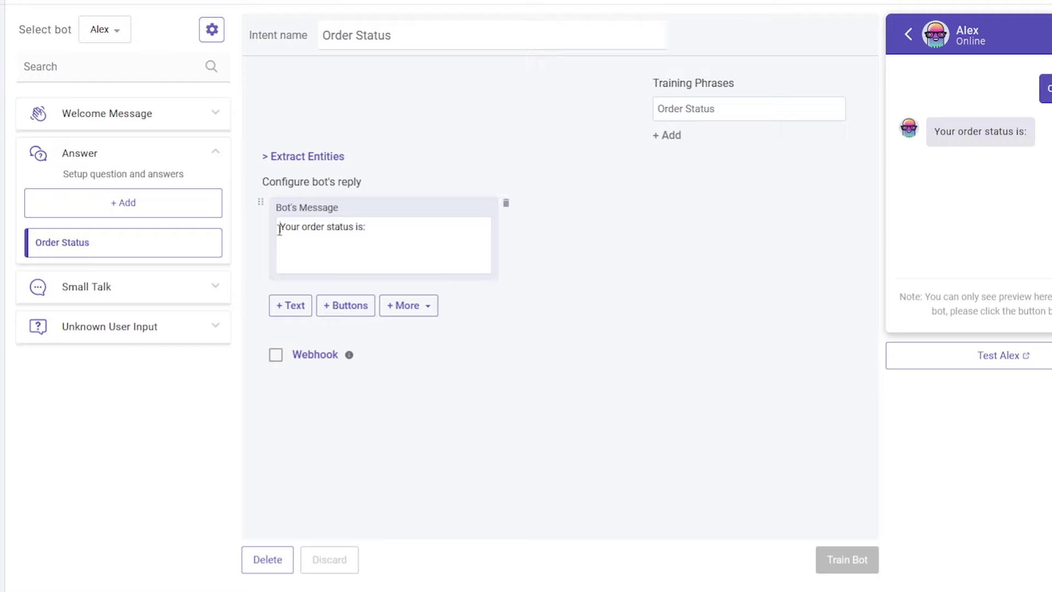
Enable a webhook on the Order Status answer and select the 'test' webhook.
left_click_drag(280, 230, 388, 230)
left_click(408, 229)
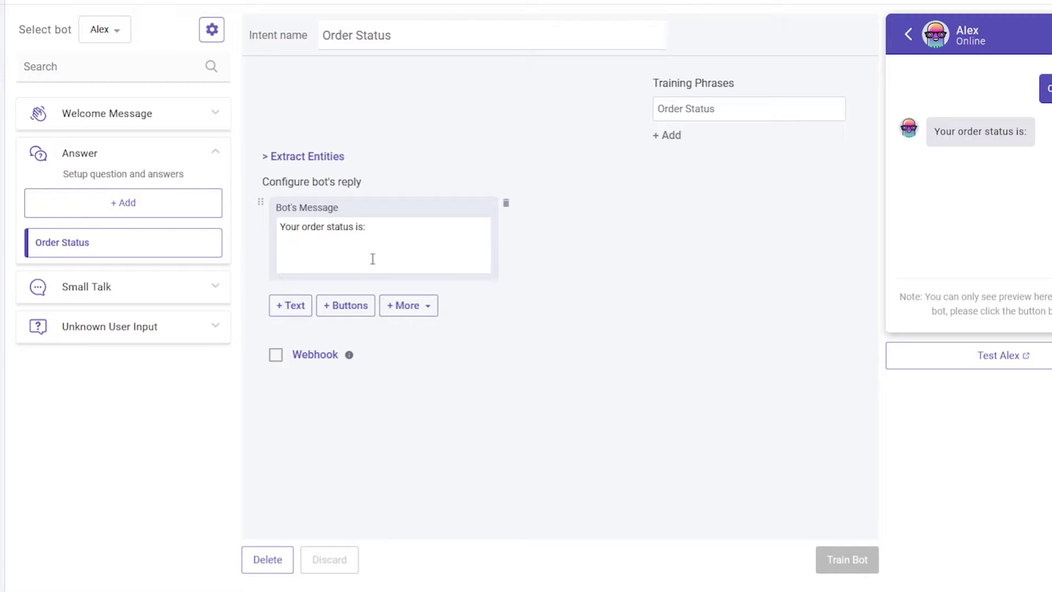
left_click(280, 359)
left_click(318, 390)
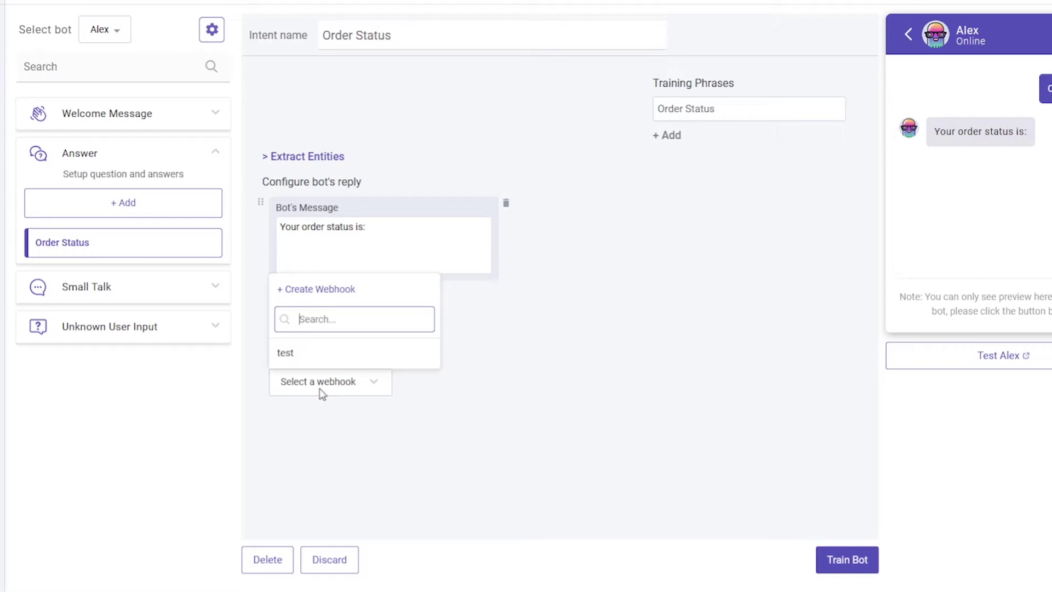
left_click(349, 362)
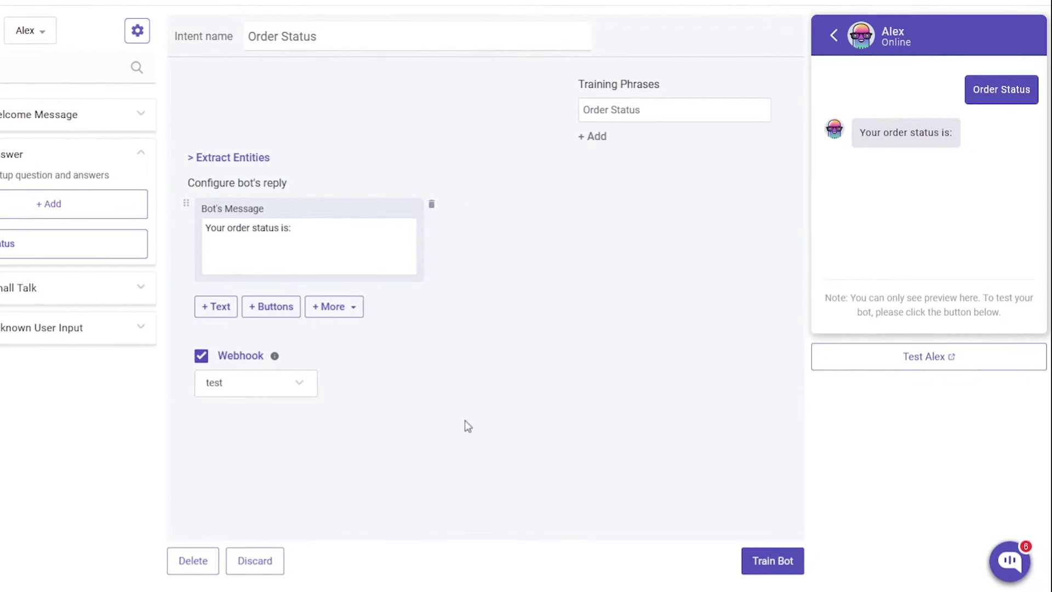
Open Alex's live test chat and send the Order Status quick reply.
left_click(868, 368)
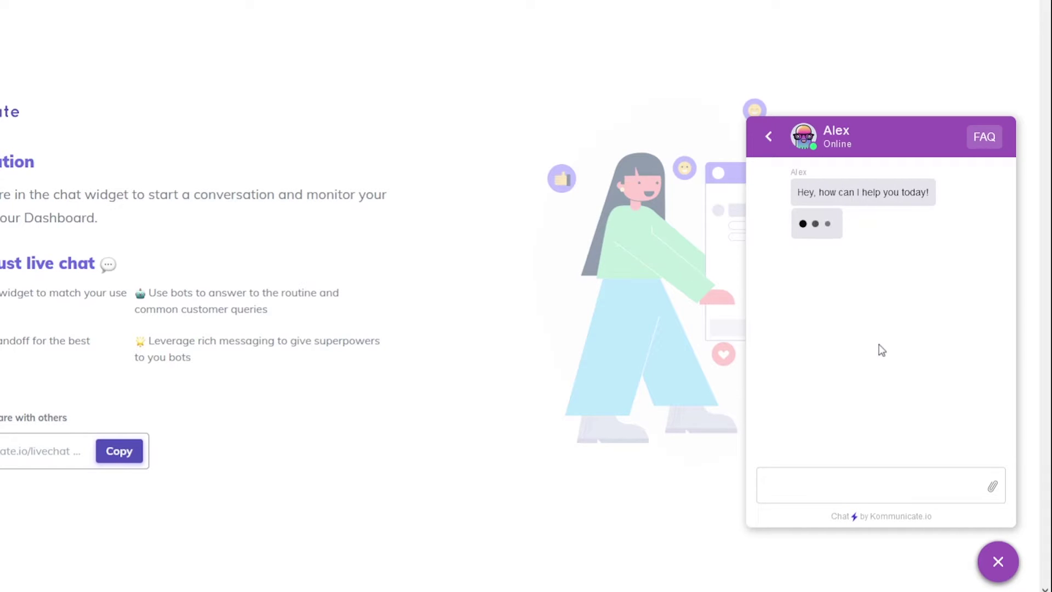
left_click(826, 229)
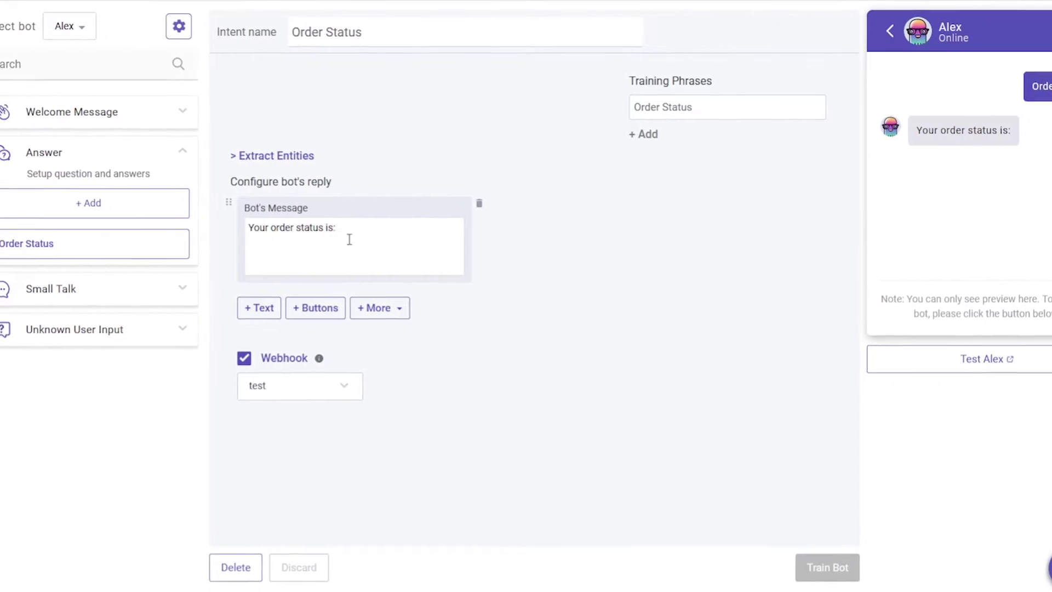
Add a new answer named 'Balance' with training phrase 'Wallet Balance'.
left_click(388, 233)
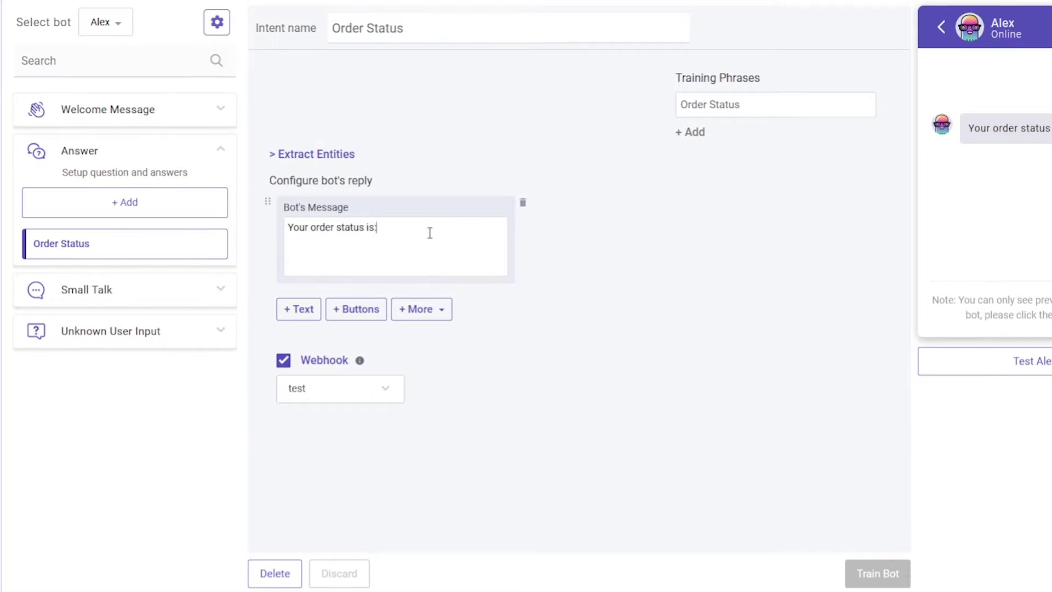
left_click(130, 203)
left_click(447, 31)
type("Balan")
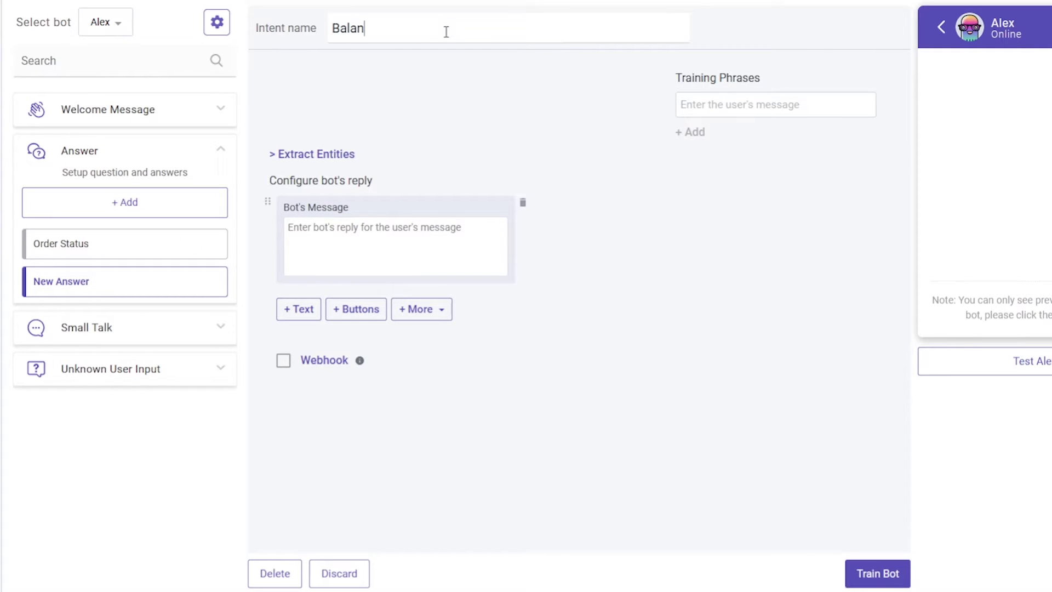
type("ce")
left_click(723, 104)
type("Wall")
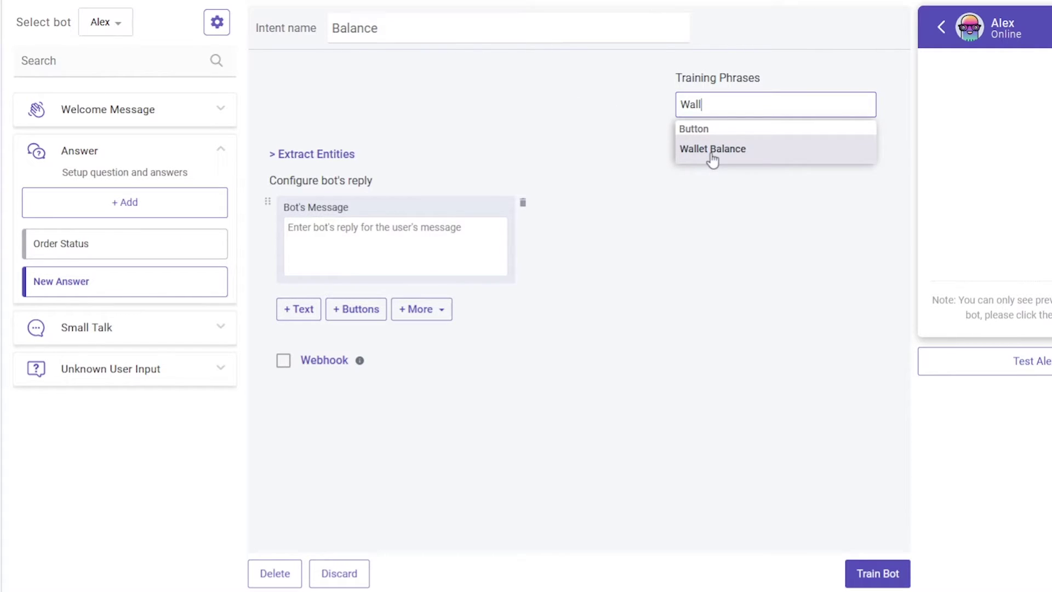
left_click(774, 154)
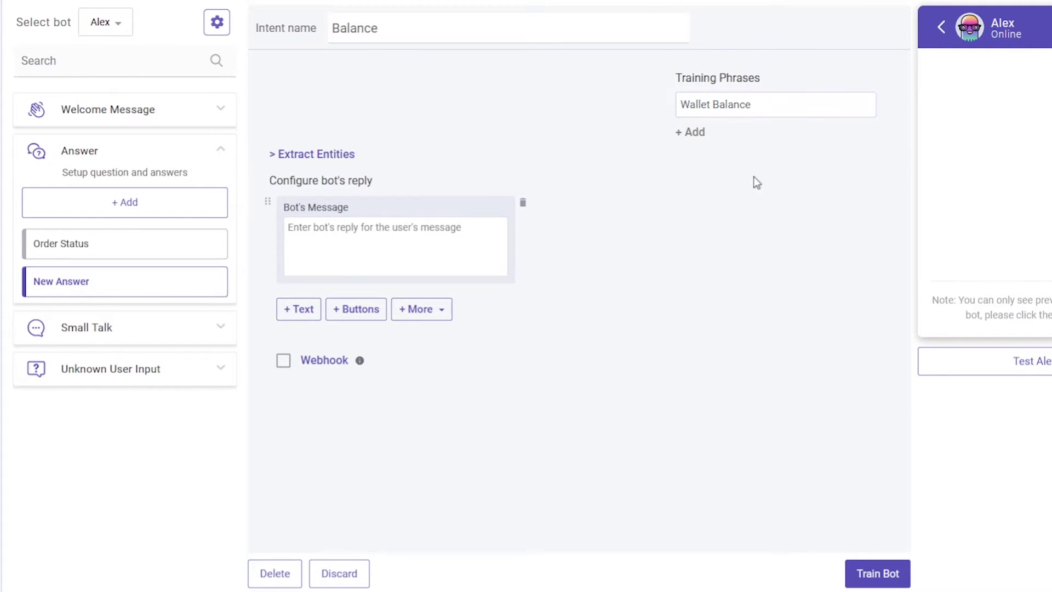
Enable the 'test' webhook on the Balance answer and launch Alex's live test chat.
left_click(284, 362)
left_click(306, 388)
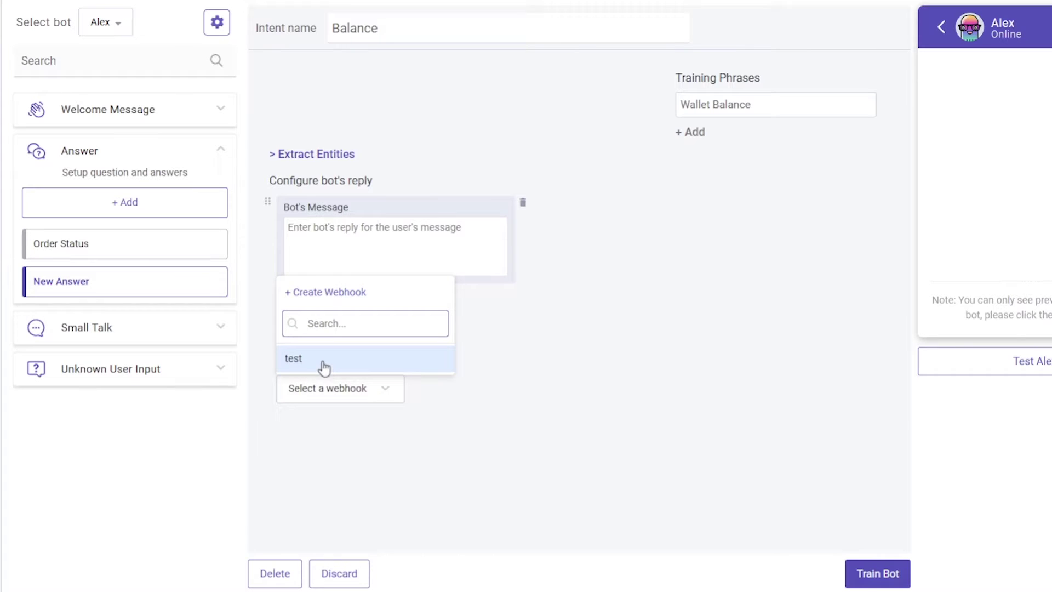
left_click(321, 359)
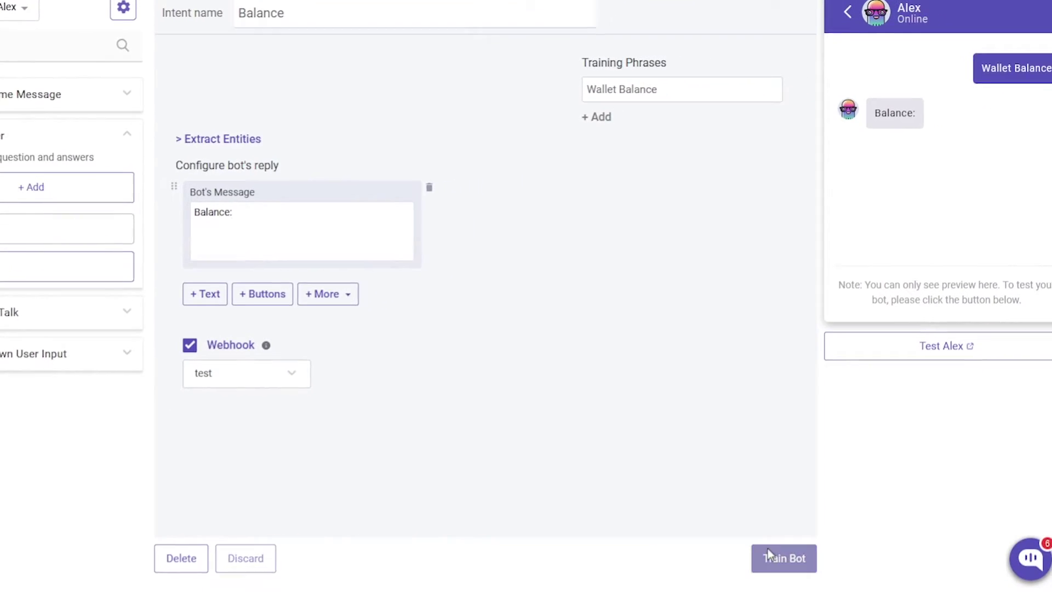
left_click(1020, 362)
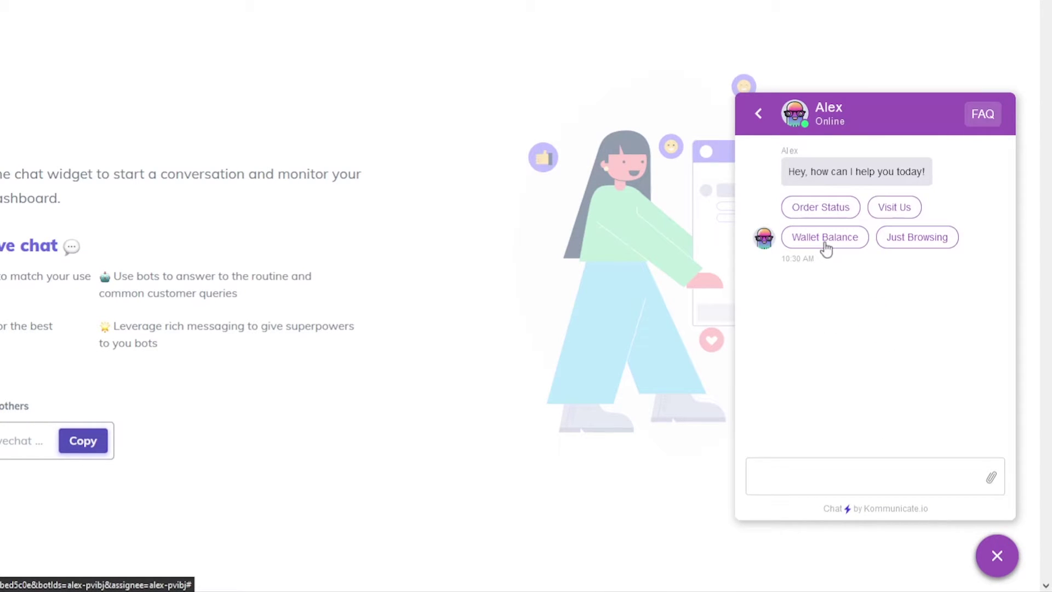
Send Wallet Balance in the test chat and highlight the '$45.56' webhook reply.
left_click(825, 238)
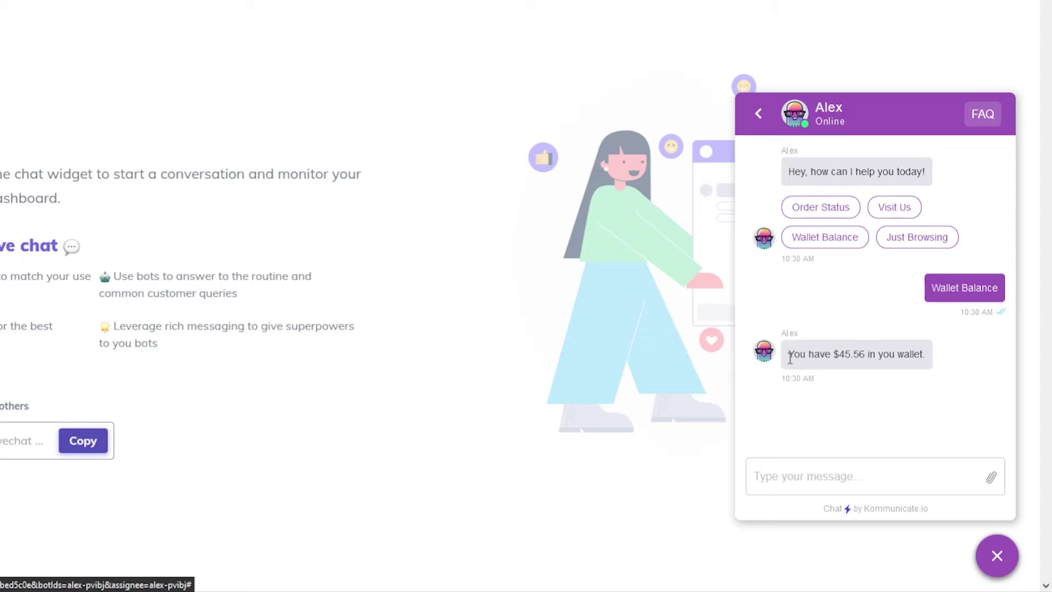
left_click_drag(796, 359, 924, 356)
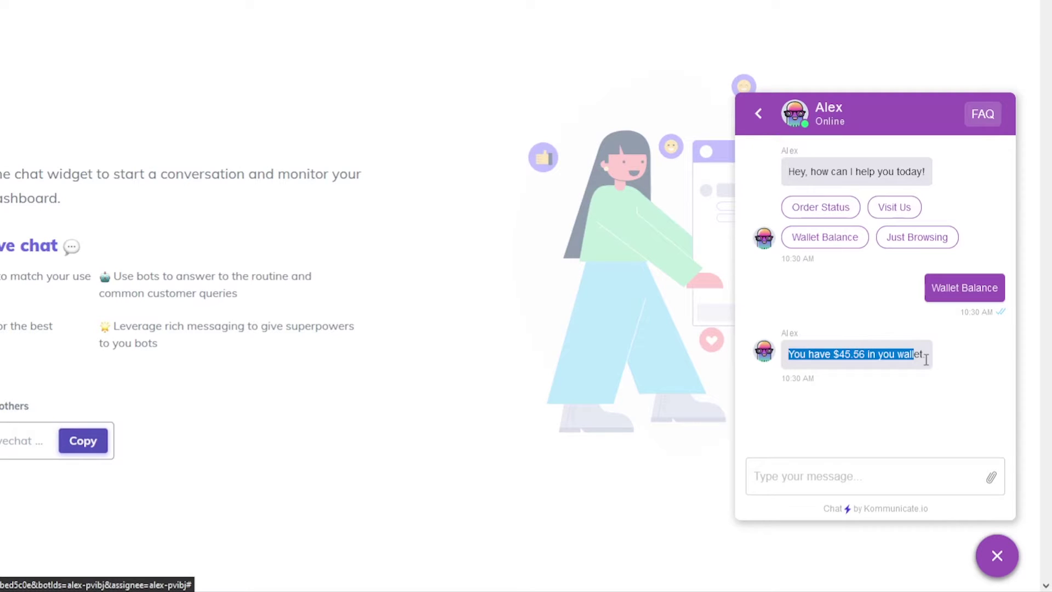
left_click(934, 365)
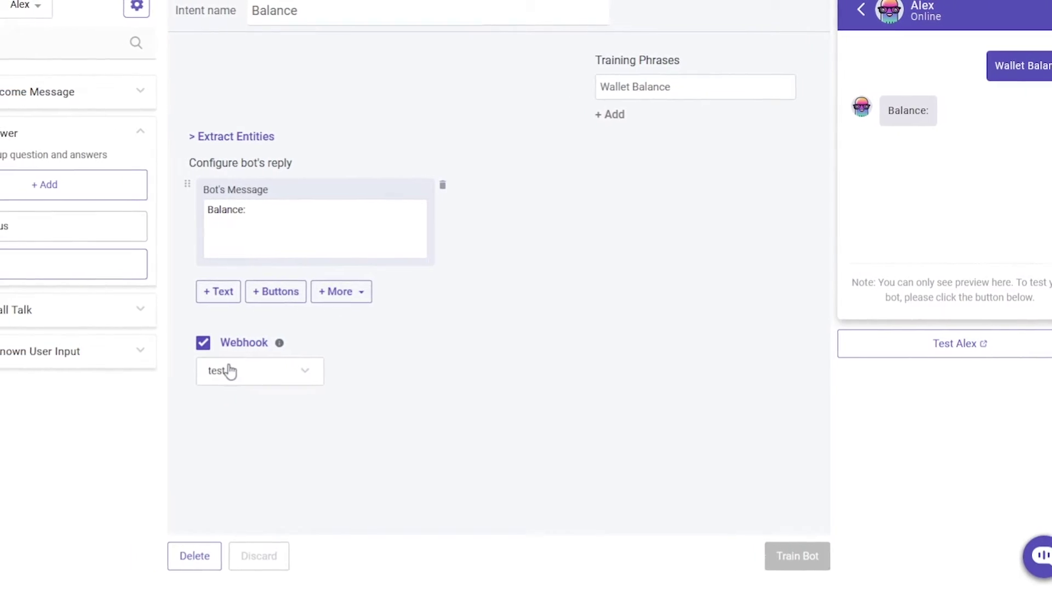
left_click(228, 369)
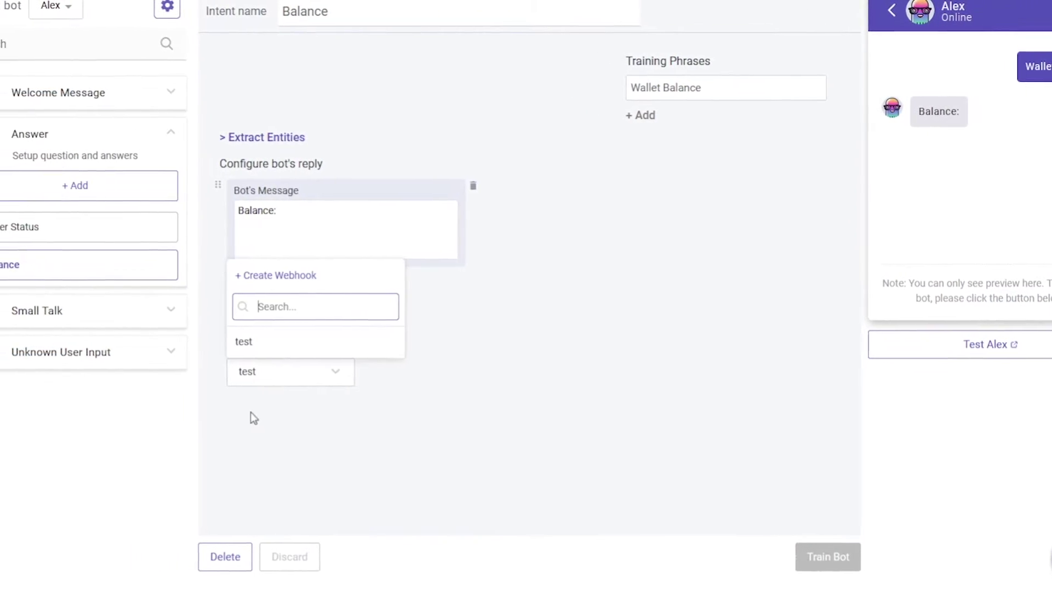
left_click(349, 278)
left_click(368, 216)
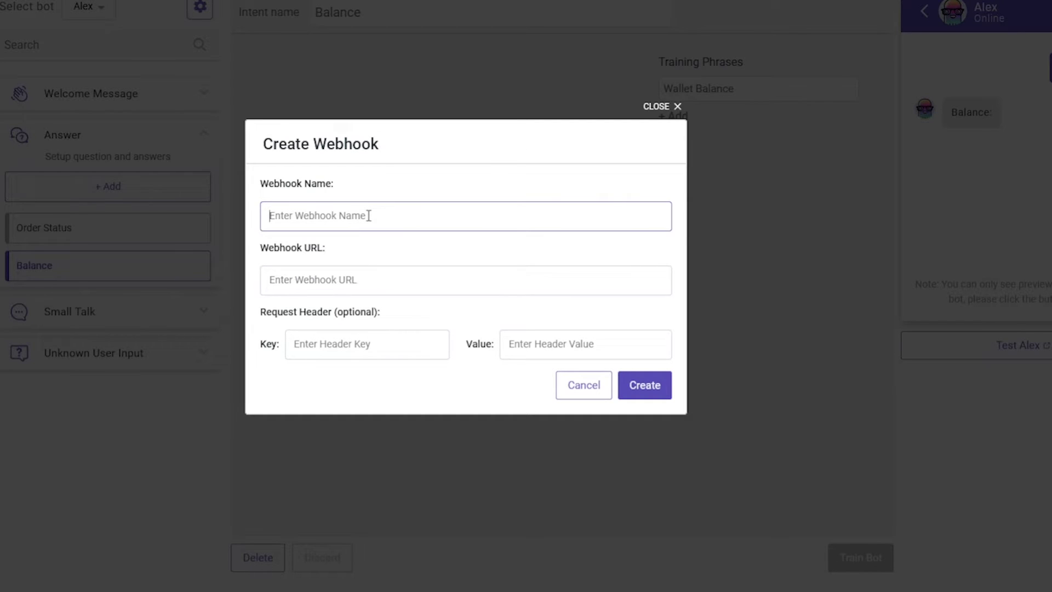
type("te")
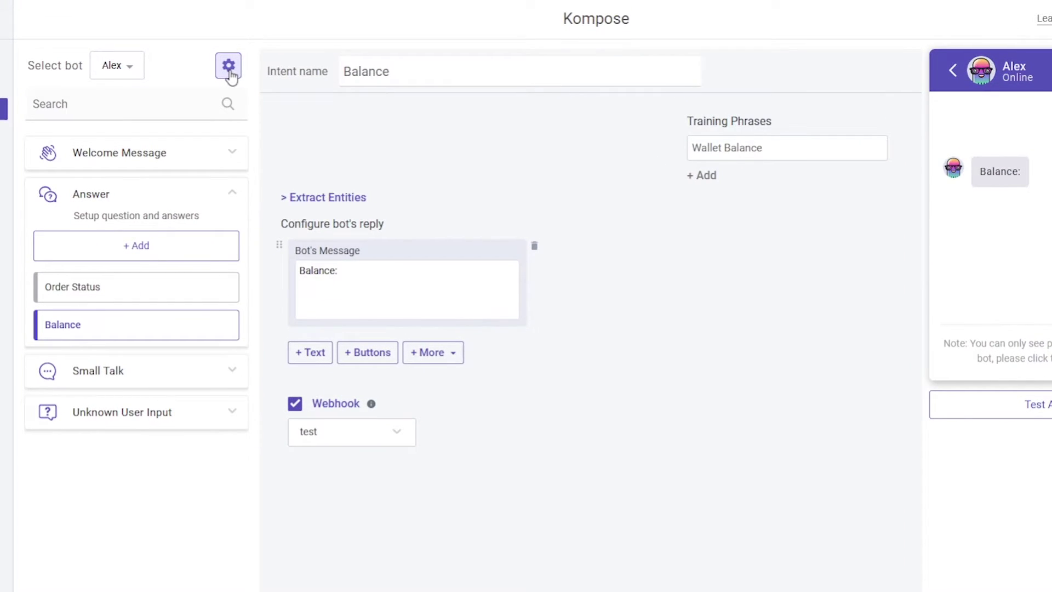
Review Alex's configuration sections for webhooks, export and import, then close the bot list.
left_click(229, 70)
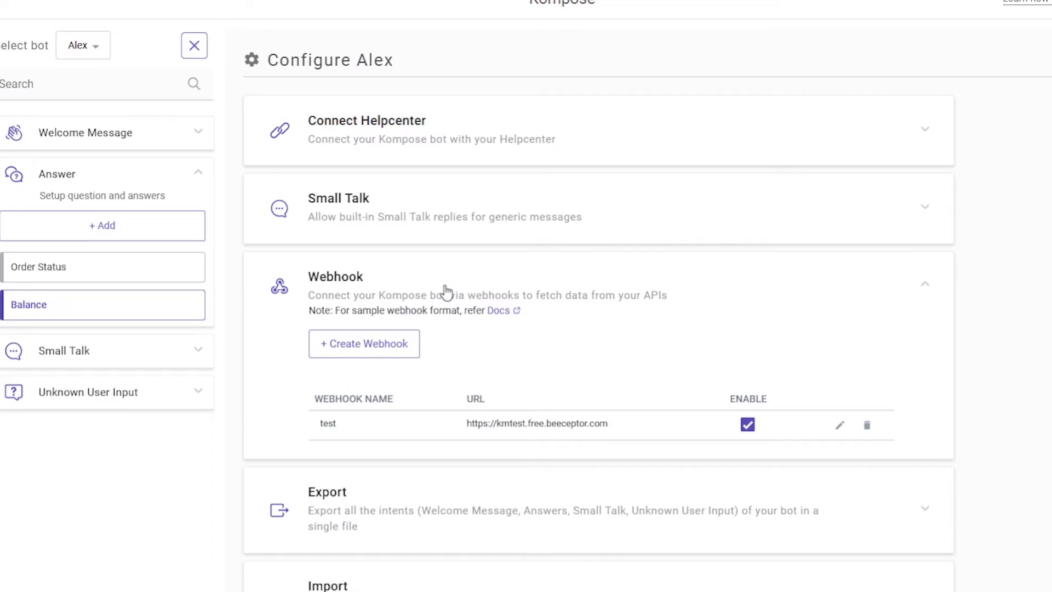
left_click(447, 292)
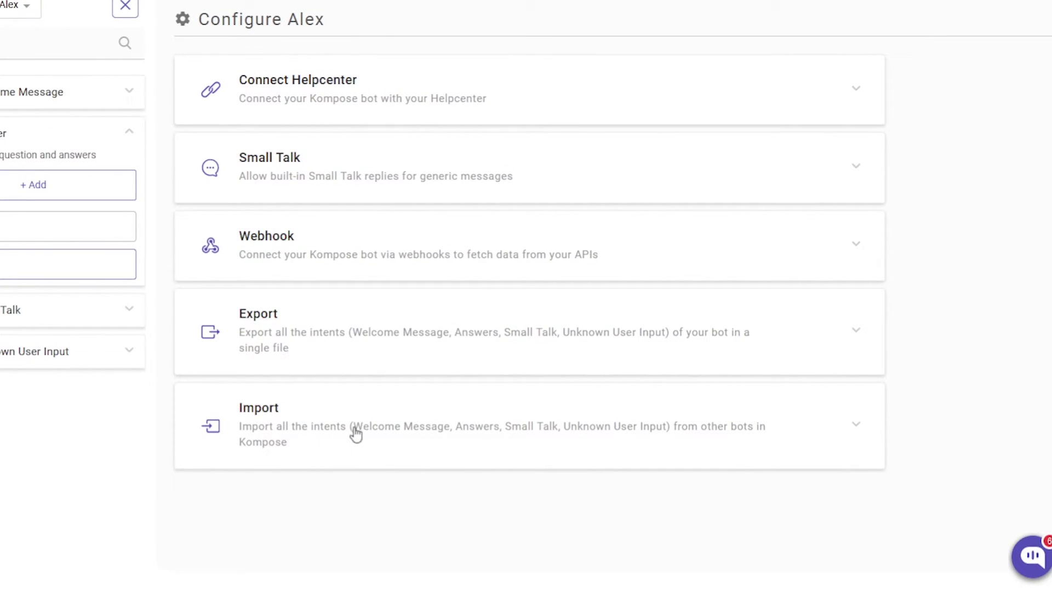
left_click(349, 345)
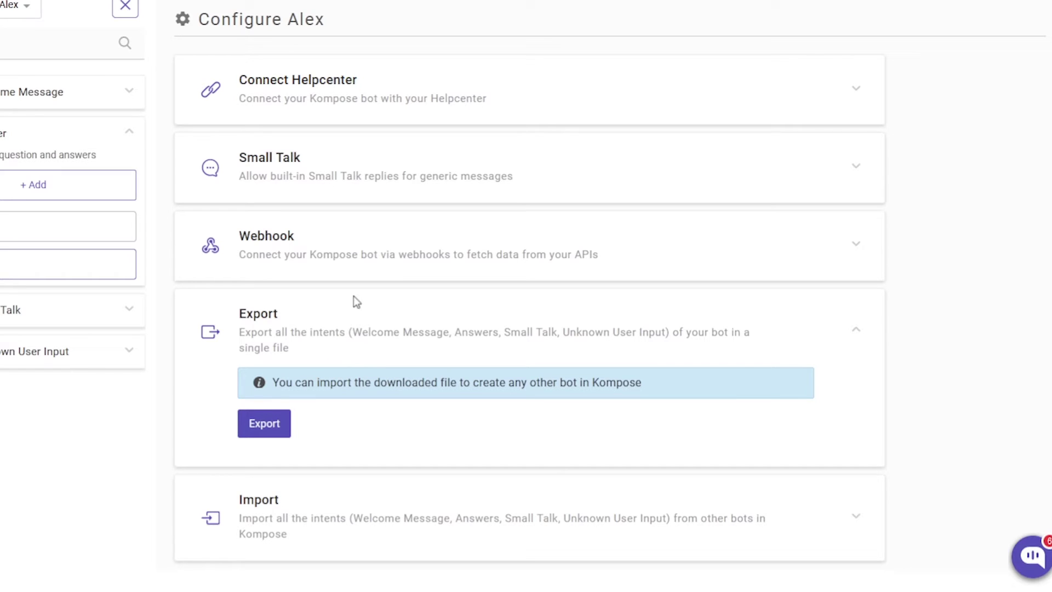
left_click(359, 326)
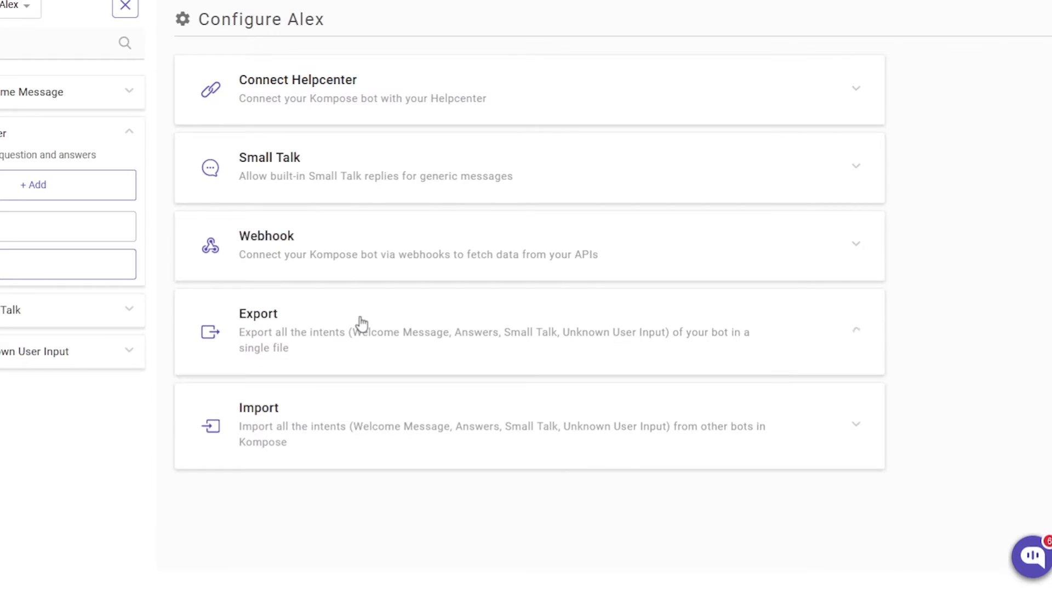
left_click(325, 419)
scroll(325, 419, "down", 2)
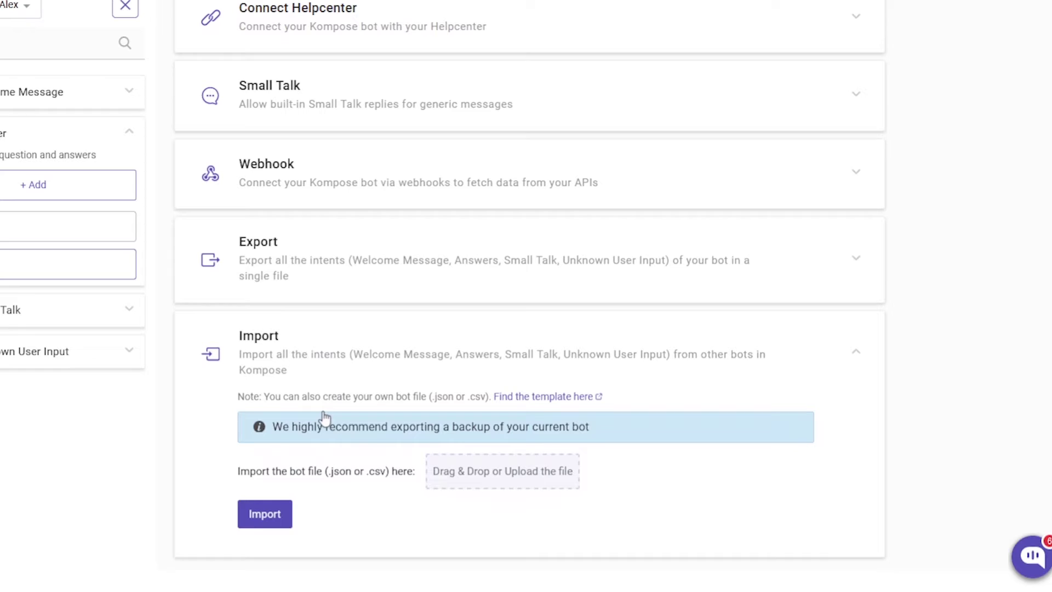
left_click(328, 341)
left_click(25, 5)
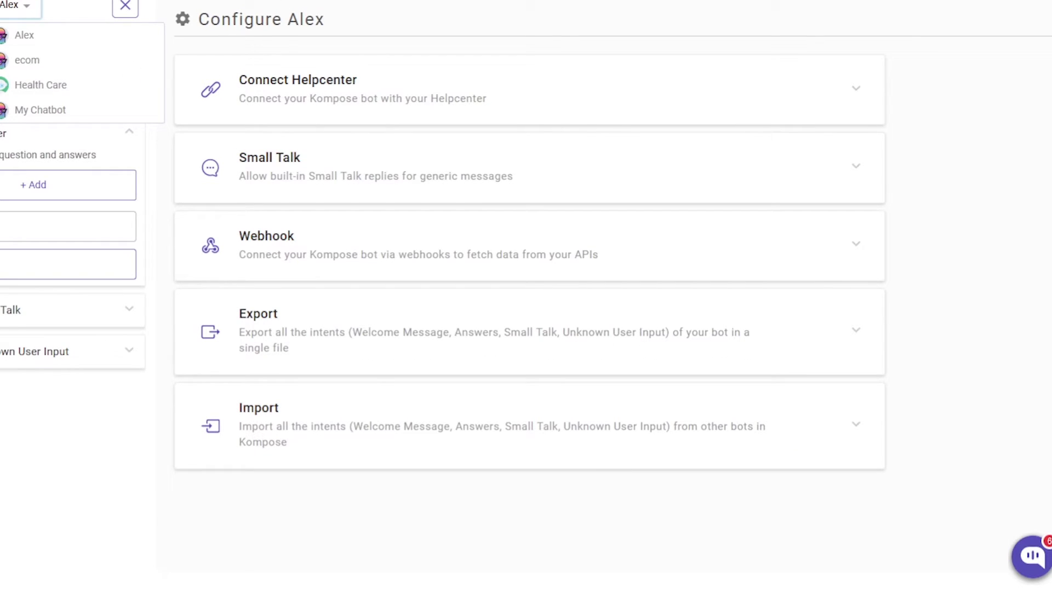
left_click(76, 7)
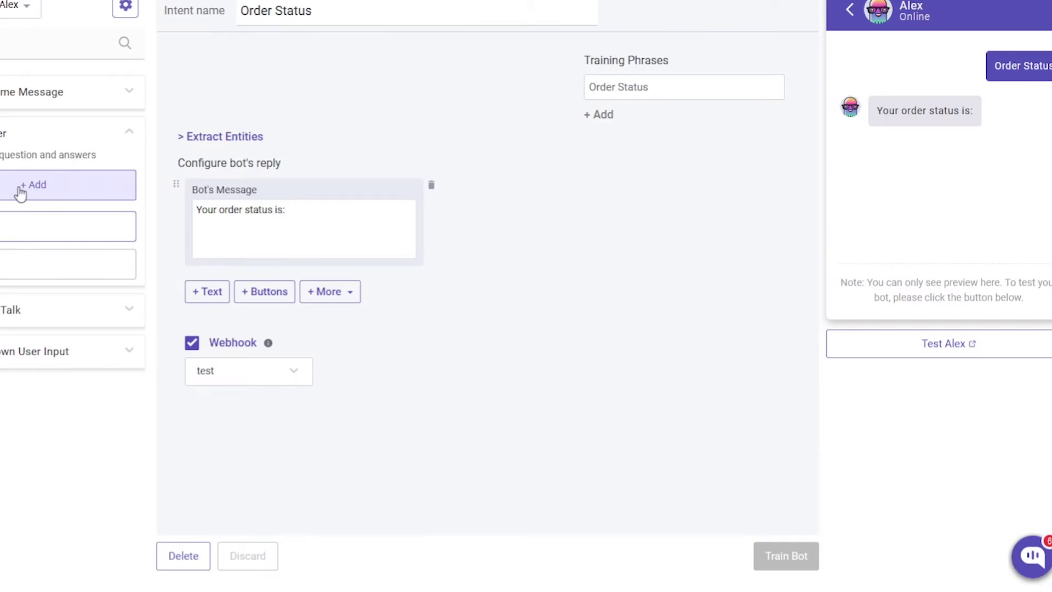
Create a new answer intent 'Team' with training phrase 'Talk to human.'.
left_click(19, 192)
type("Team")
left_click(752, 91)
type("T")
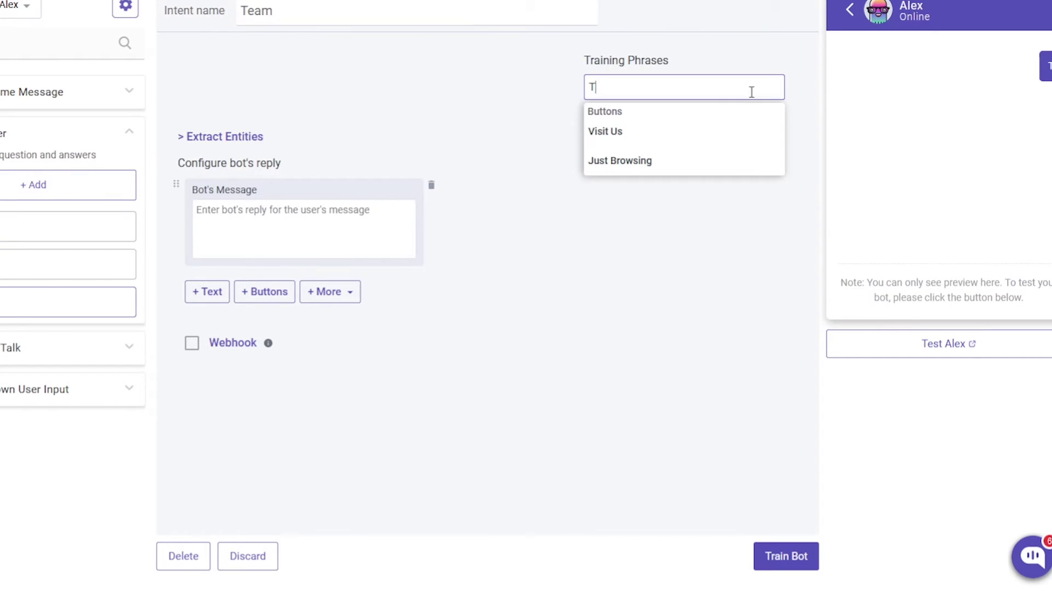
type("alk to human")
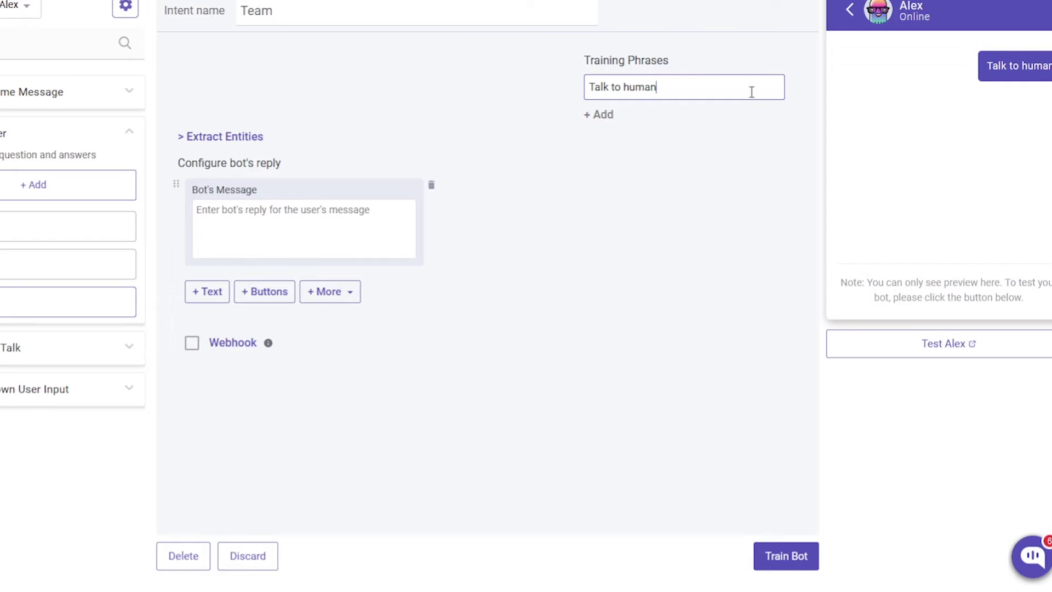
type(".")
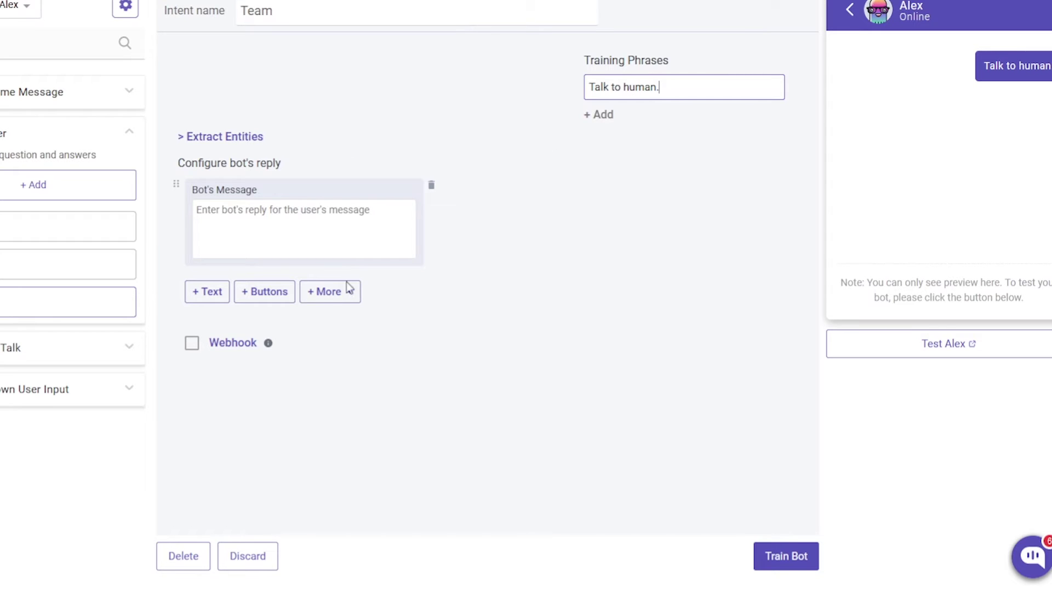
Add a handover step assigning the conversation to a chosen teammate, then train the bot.
left_click(347, 291)
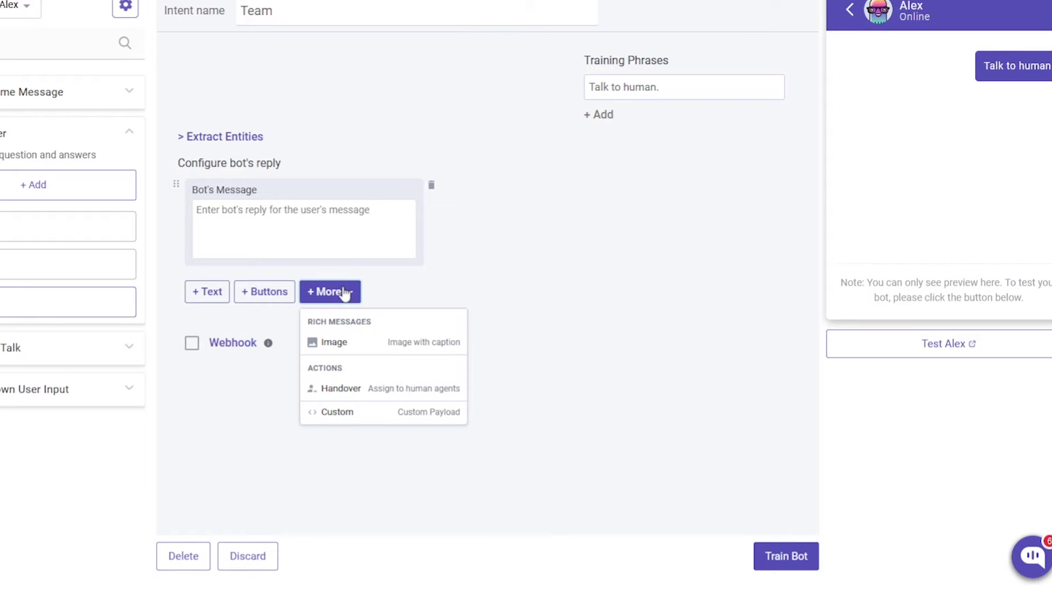
left_click(361, 392)
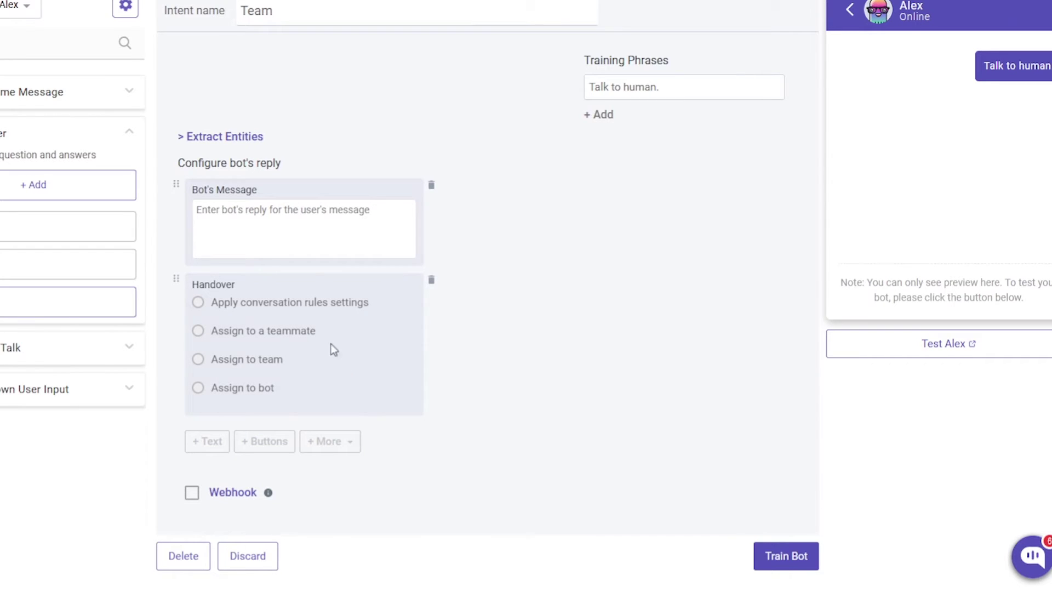
left_click(292, 331)
left_click(264, 353)
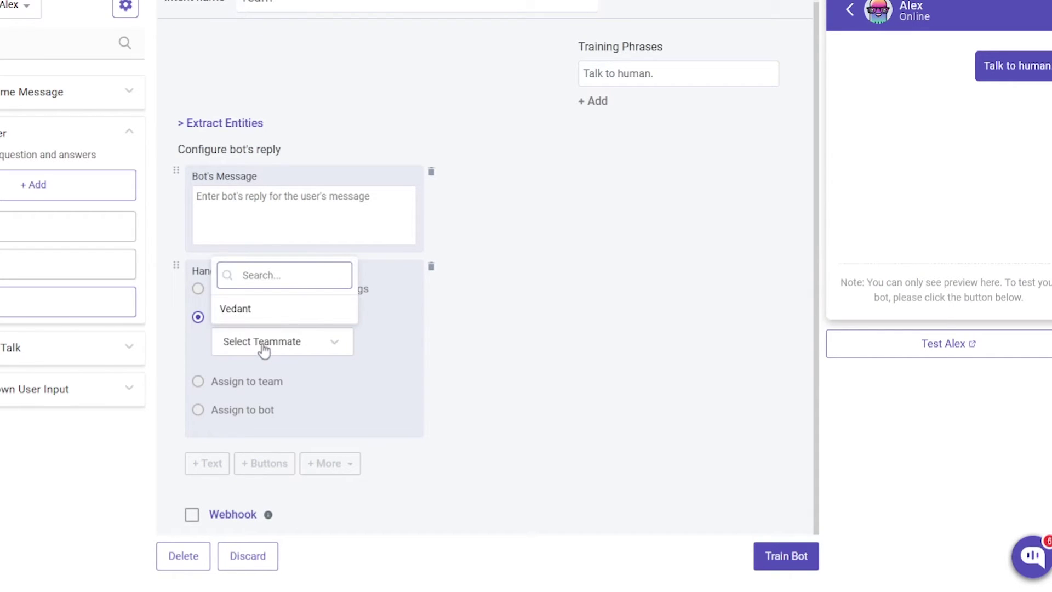
left_click(264, 310)
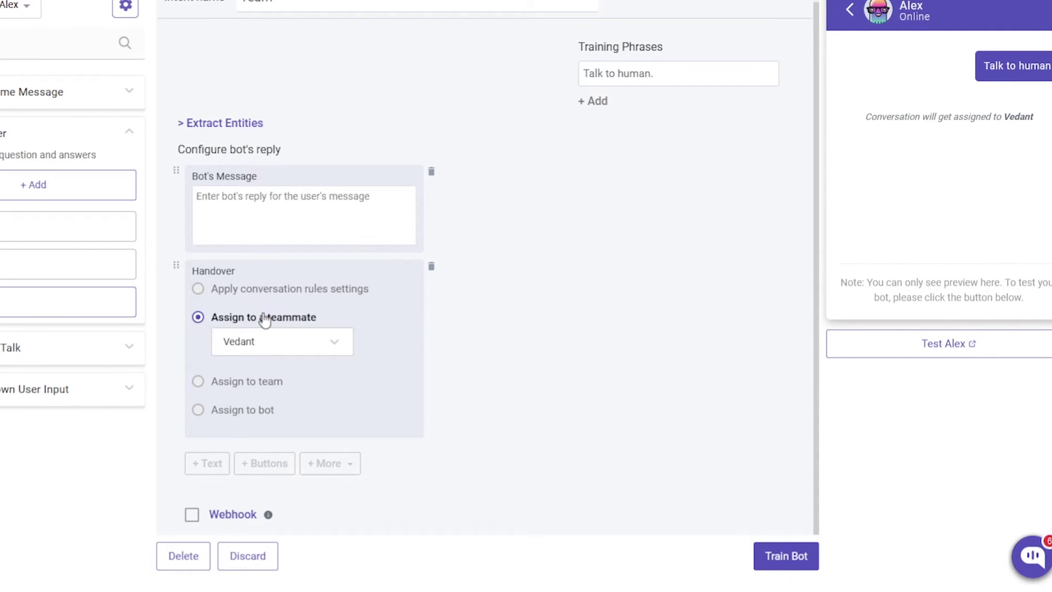
left_click(775, 559)
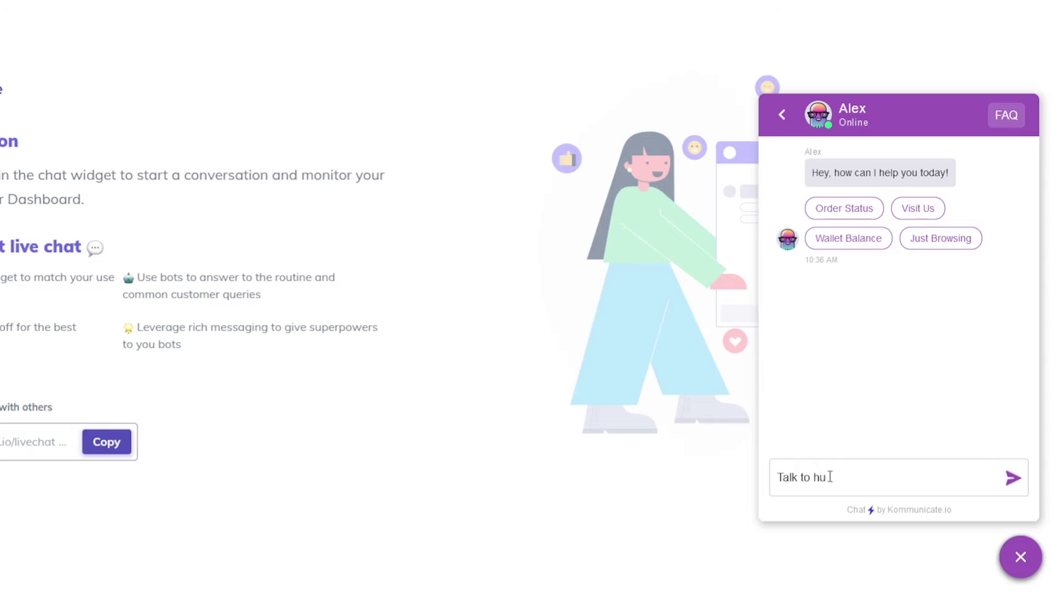
Send 'Talk to human' in the demo chat, then open the assigned conversation in the dashboard.
type("man")
key("Return")
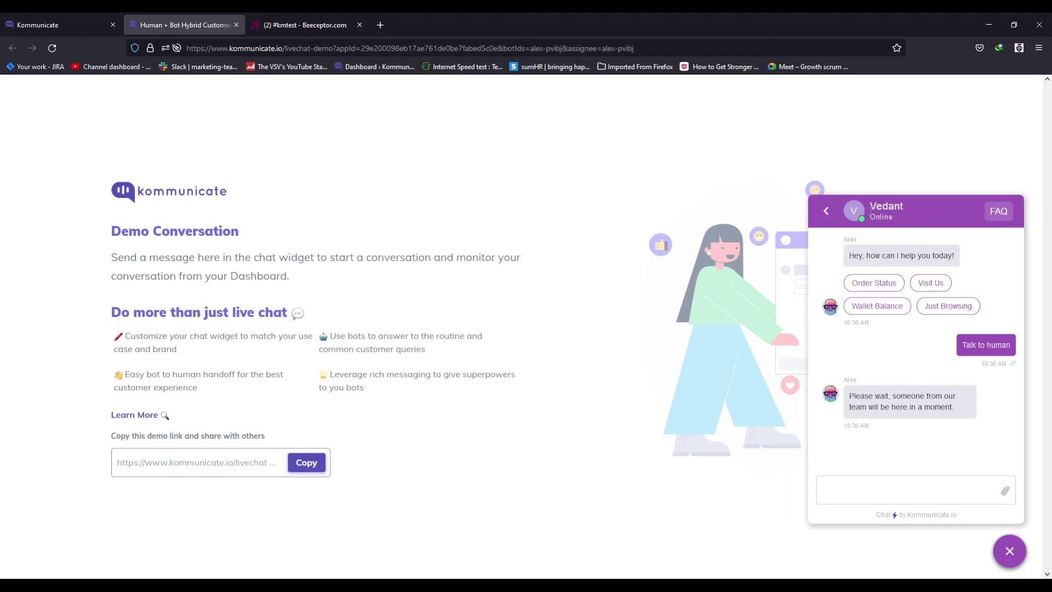
key("ctrl+Page_Up")
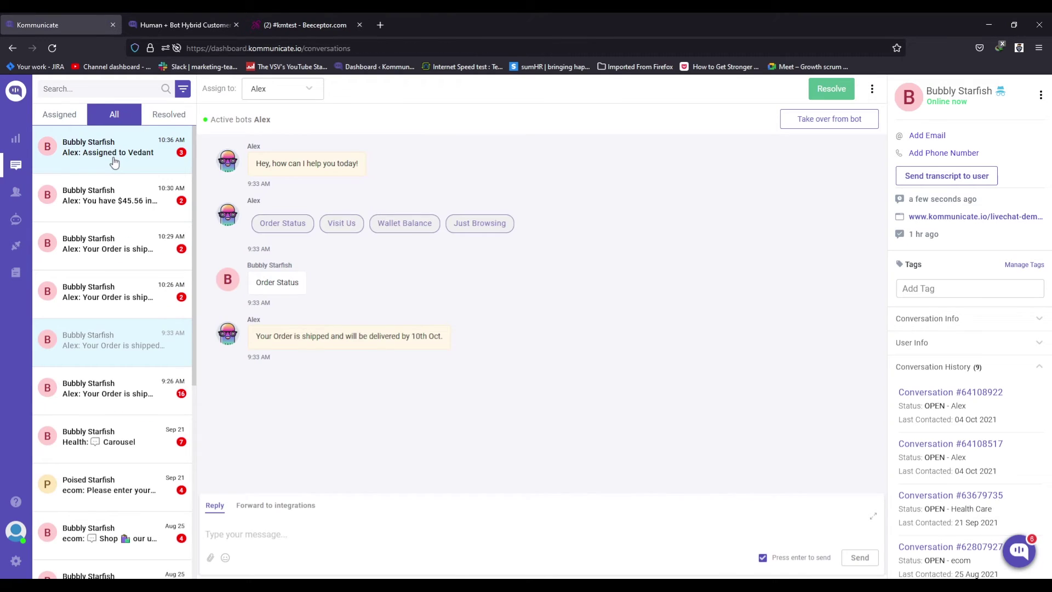
left_click(113, 156)
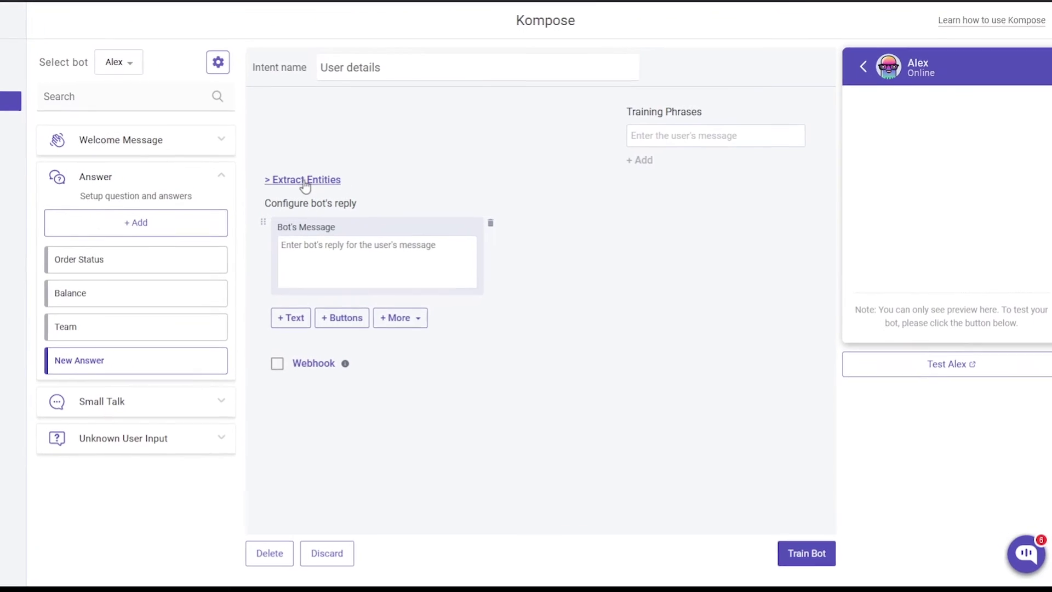
Have the Billing intent extract Email ($email) and check its reply 'You have entered your email: $email'.
left_click(305, 182)
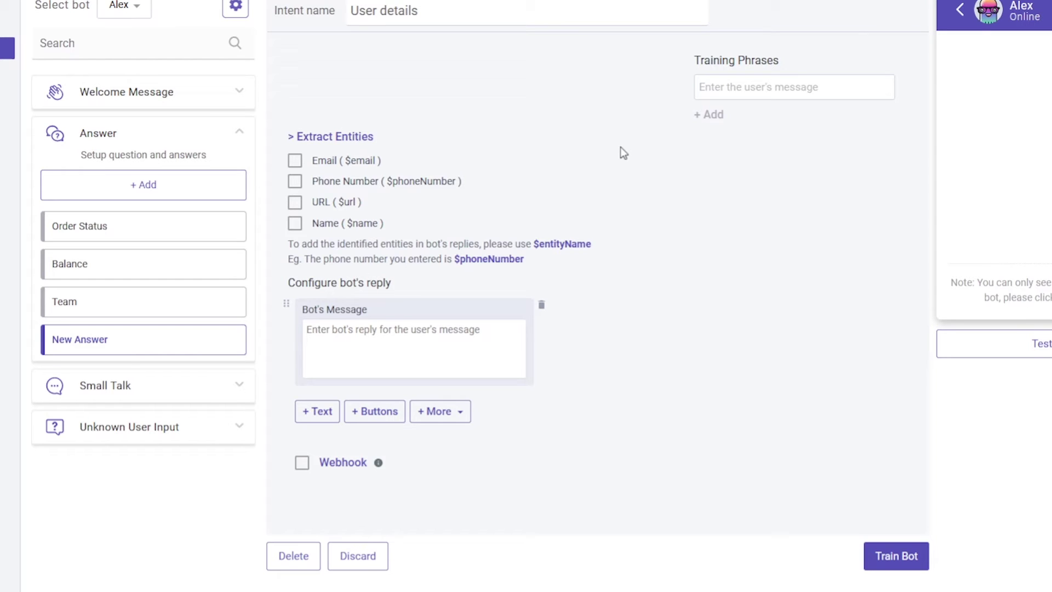
left_click(294, 160)
left_click(295, 181)
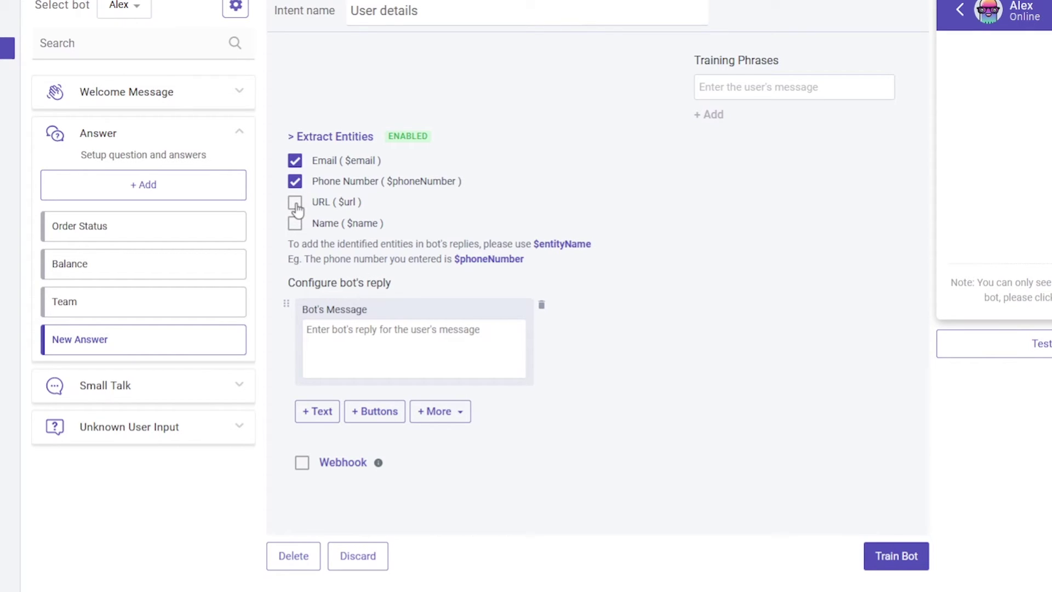
left_click(295, 204)
left_click(296, 226)
left_click(296, 207)
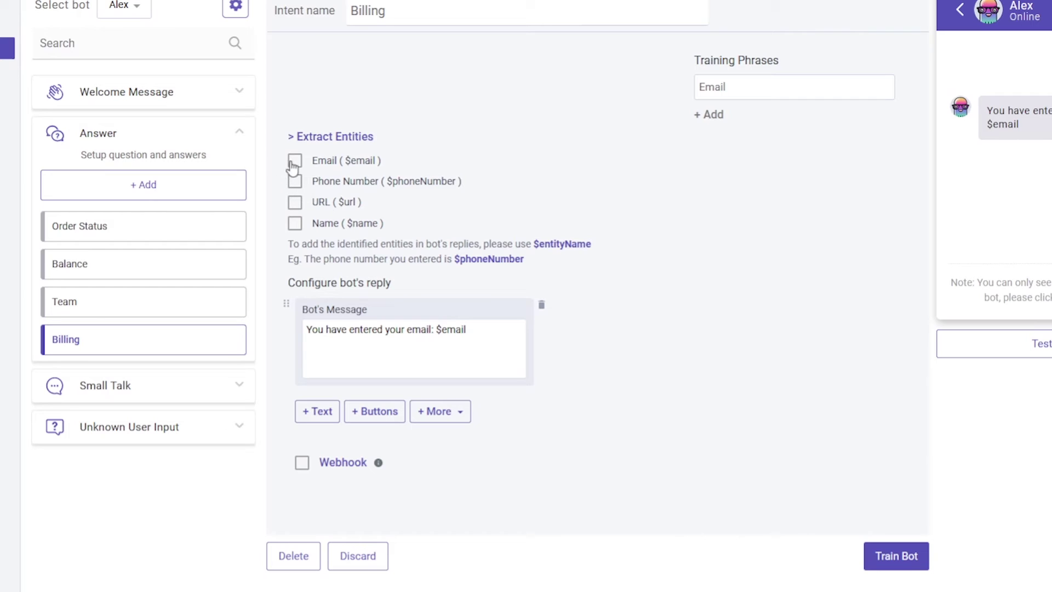
left_click(295, 161)
left_click_drag(305, 330, 455, 345)
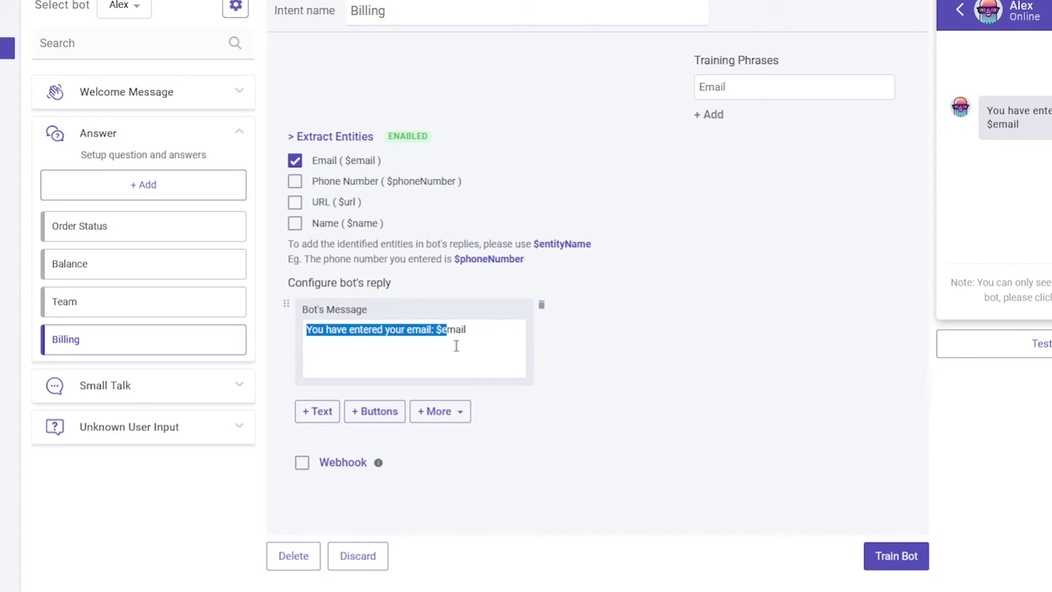
left_click(457, 344)
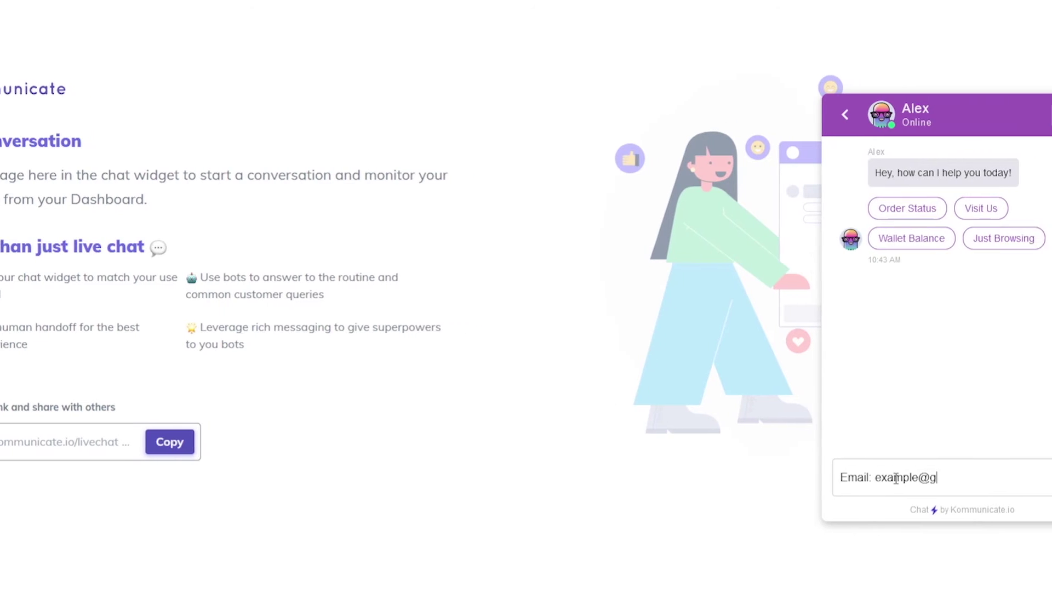
Send Alex a test chat message containing a sample email address.
type("mail: example@gmai")
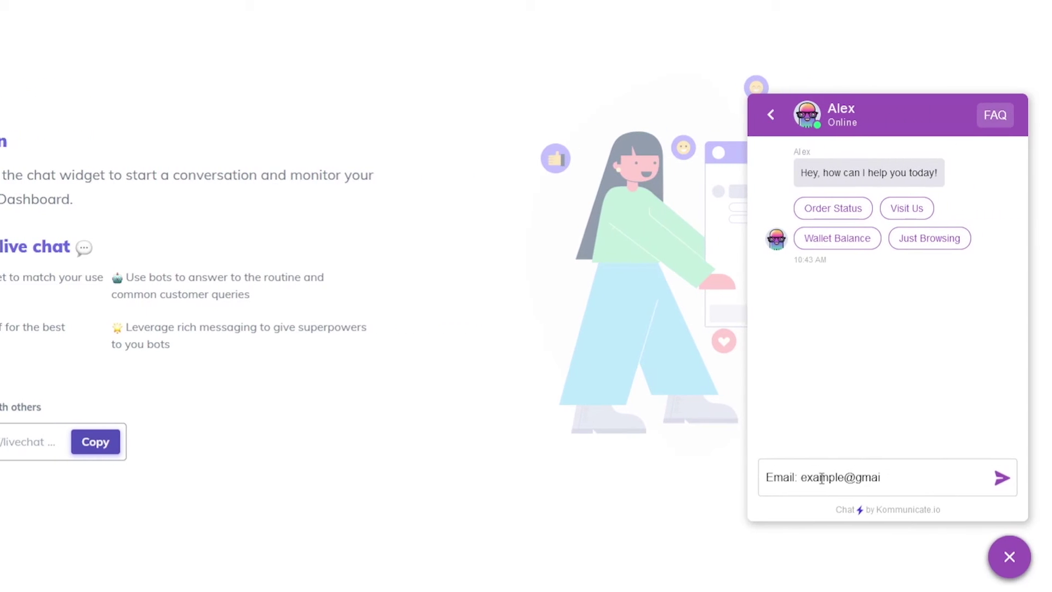
type(".com")
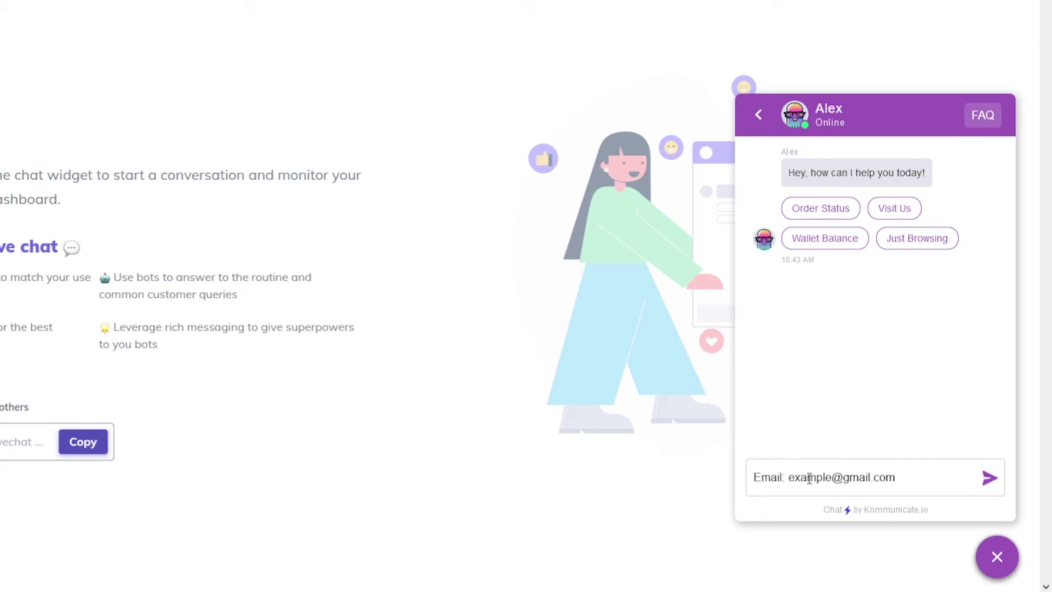
key("Return")
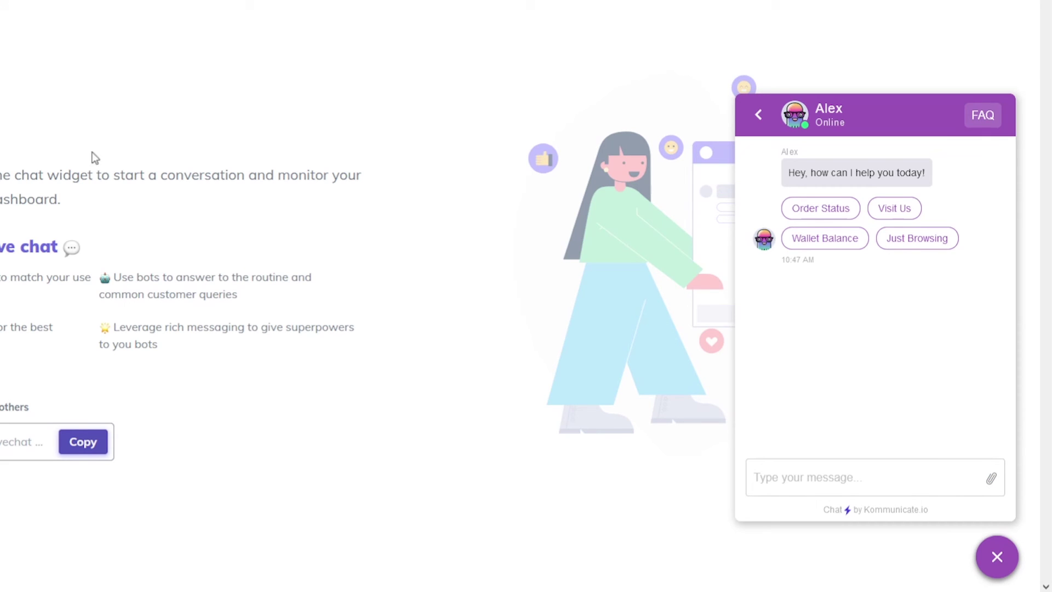
Attach an image file to the demo chat conversation with Alex.
left_click_drag(181, 131, 902, 304)
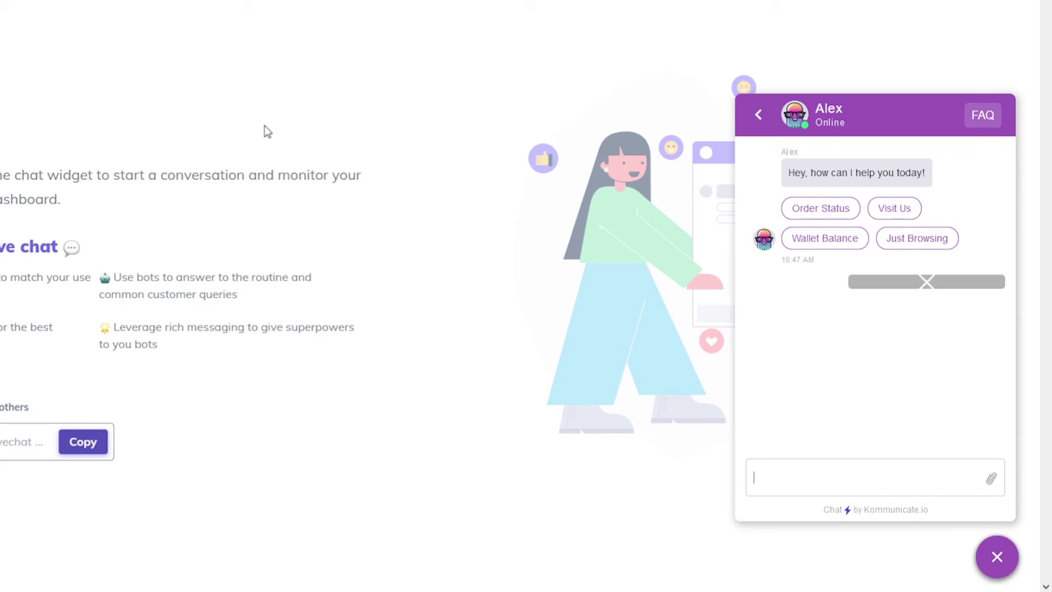